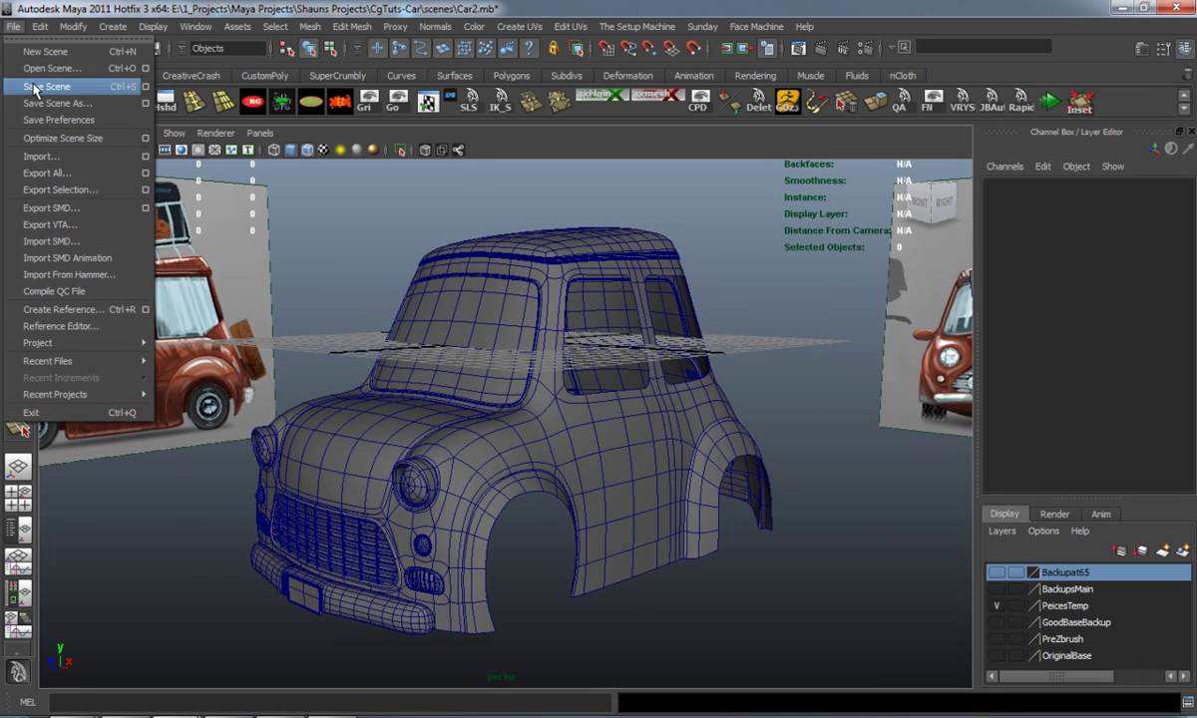
Import MirrorMain.mb through File > Import and zoom in on the mirror
{"action": "left_click", "coordinate": [44, 155]}
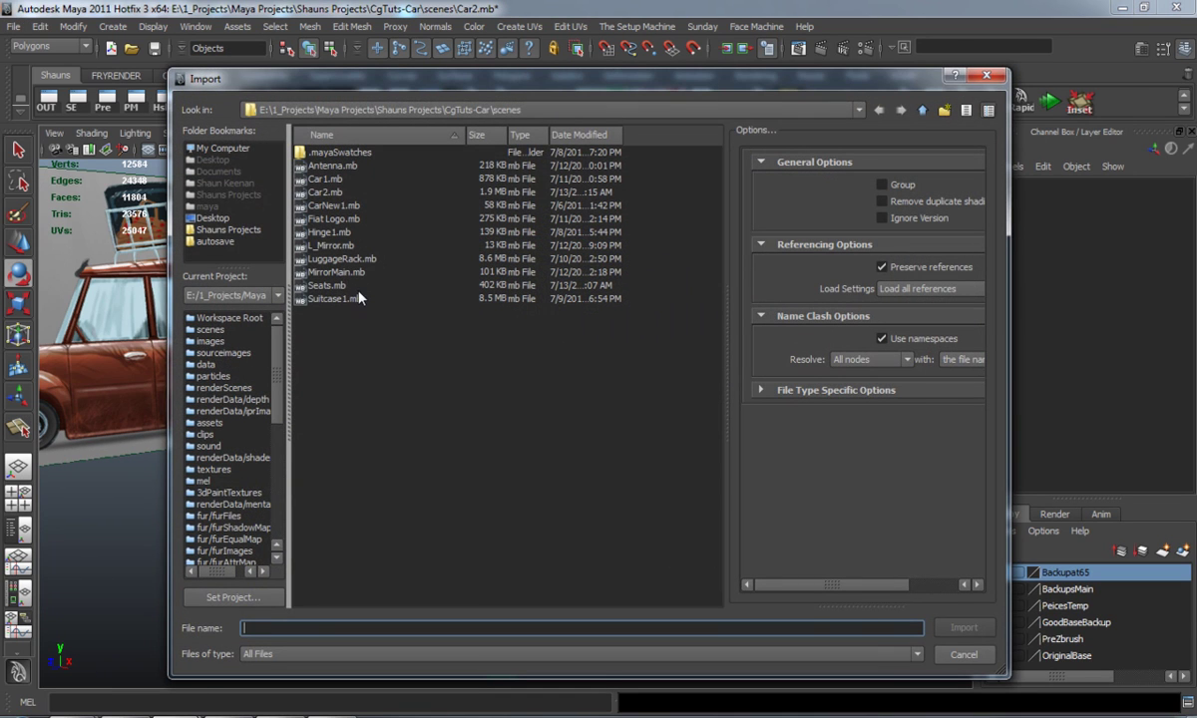
{"action": "left_click", "coordinate": [339, 272]}
{"action": "double_click", "coordinate": [351, 279]}
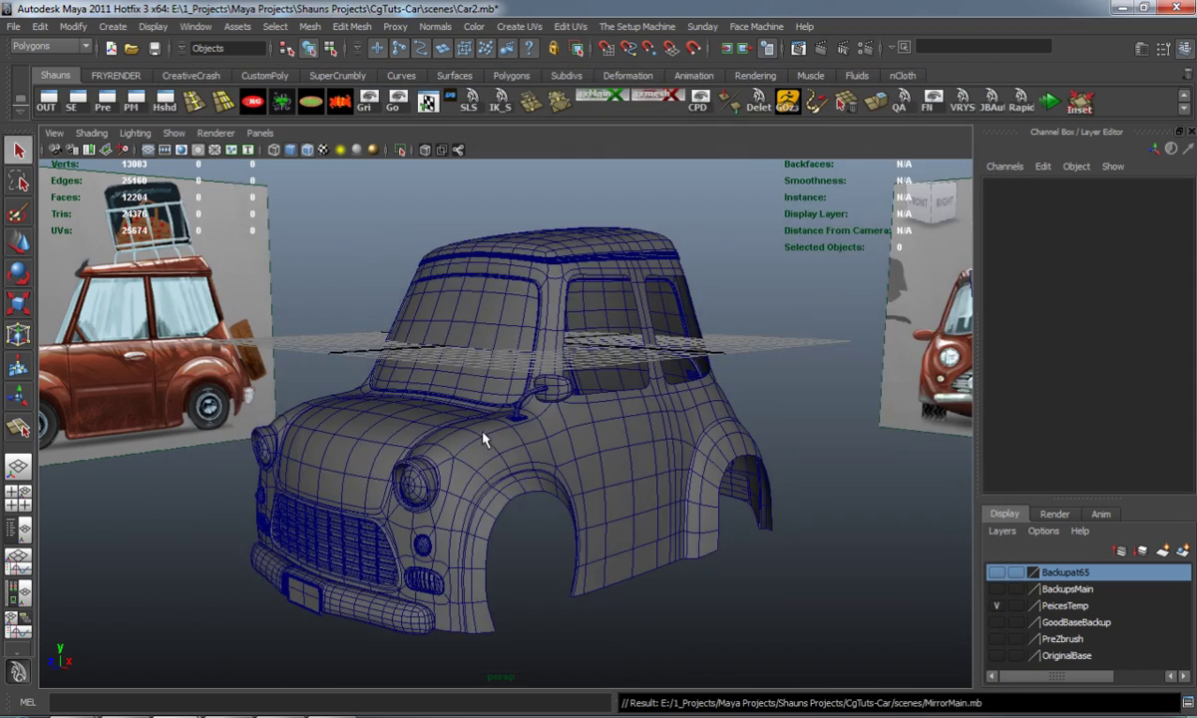
{"action": "mouse_move", "coordinate": [484, 436]}
{"action": "left_mouse_down", "text": "alt"}
{"action": "mouse_move", "coordinate": [543, 433]}
{"action": "mouse_move", "coordinate": [480, 421]}
{"action": "mouse_move", "coordinate": [374, 427]}
{"action": "mouse_move", "coordinate": [582, 441]}
{"action": "mouse_move", "coordinate": [558, 434]}
{"action": "left_mouse_up", "text": "alt"}
{"action": "scroll", "coordinate": [480, 421], "scroll_direction": "up", "scroll_amount": 5}
Select the whole mirror group and slide it along Z so its foot rests on the body
{"action": "left_click", "coordinate": [558, 430]}
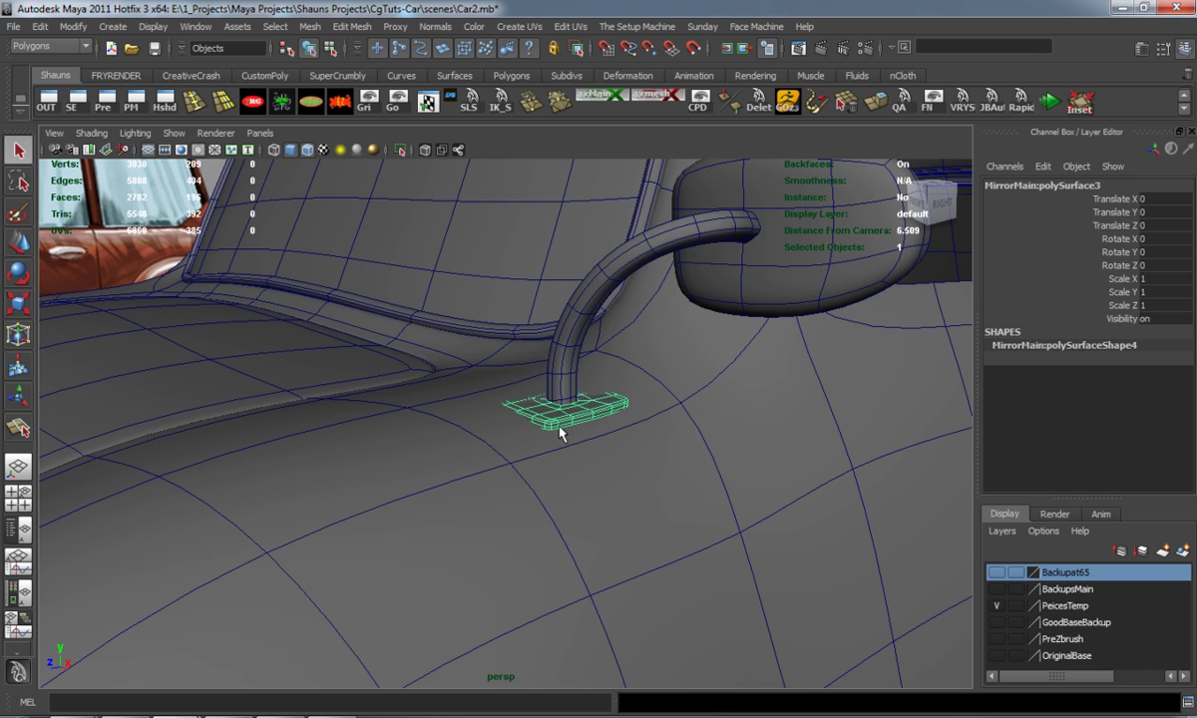
{"action": "key", "text": "Up"}
{"action": "key", "text": "w"}
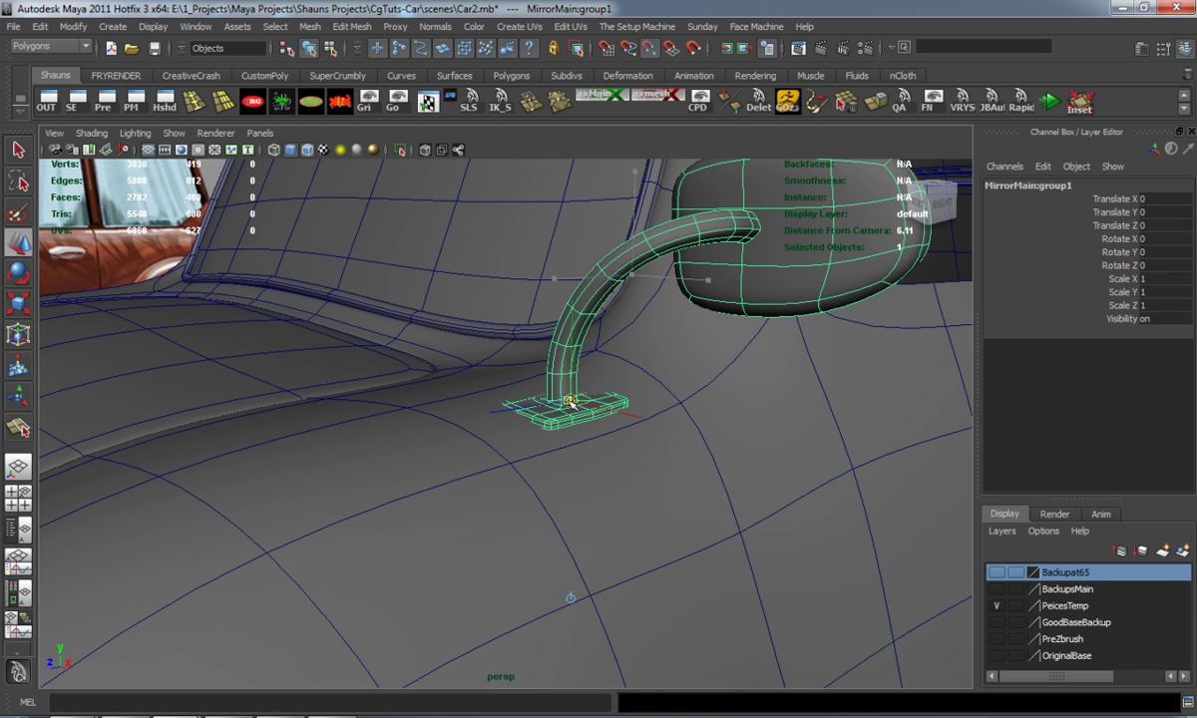
{"action": "mouse_move", "coordinate": [564, 402]}
{"action": "left_mouse_down", "text": "alt"}
{"action": "mouse_move", "coordinate": [508, 459]}
{"action": "mouse_move", "coordinate": [625, 473]}
{"action": "left_mouse_up", "text": "alt"}
{"action": "right_click_drag", "start_coordinate": [626, 473], "coordinate": [374, 460], "text": "alt"}
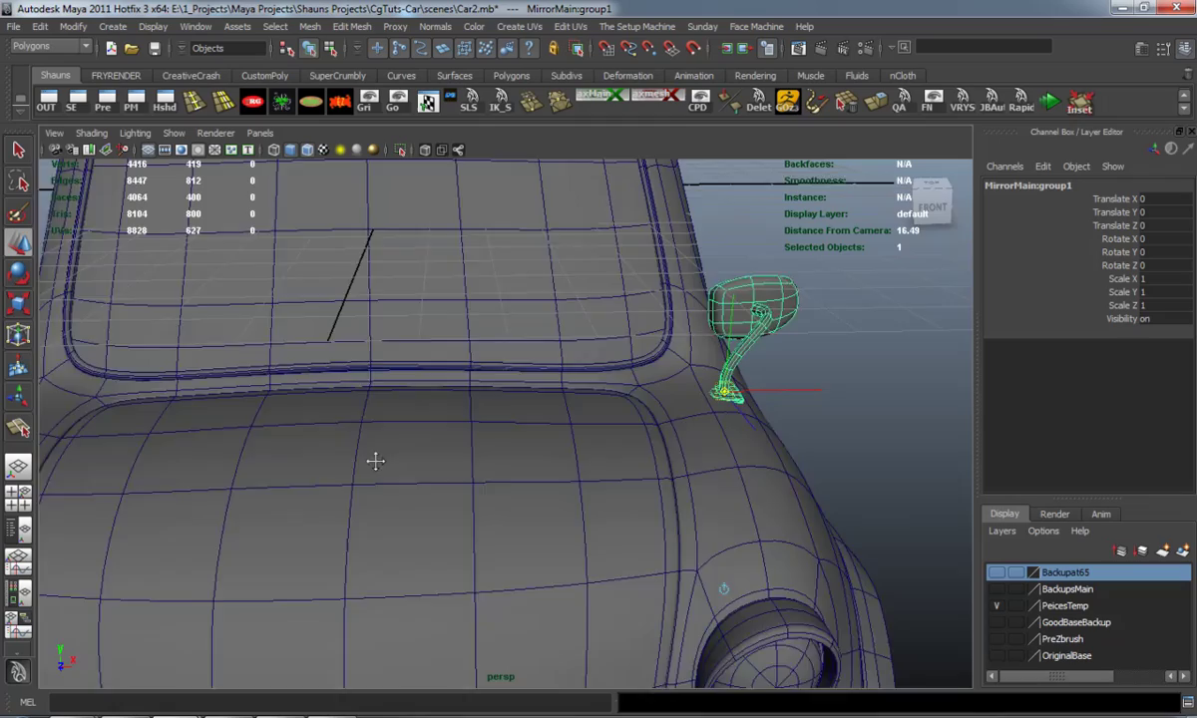
{"action": "left_click_drag", "start_coordinate": [374, 460], "coordinate": [409, 448], "text": "alt"}
{"action": "right_click_drag", "start_coordinate": [409, 447], "coordinate": [429, 439], "text": "alt"}
{"action": "mouse_move", "coordinate": [429, 439]}
{"action": "left_mouse_down", "text": "alt"}
{"action": "mouse_move", "coordinate": [406, 419]}
{"action": "mouse_move", "coordinate": [615, 519]}
{"action": "left_mouse_up", "text": "alt"}
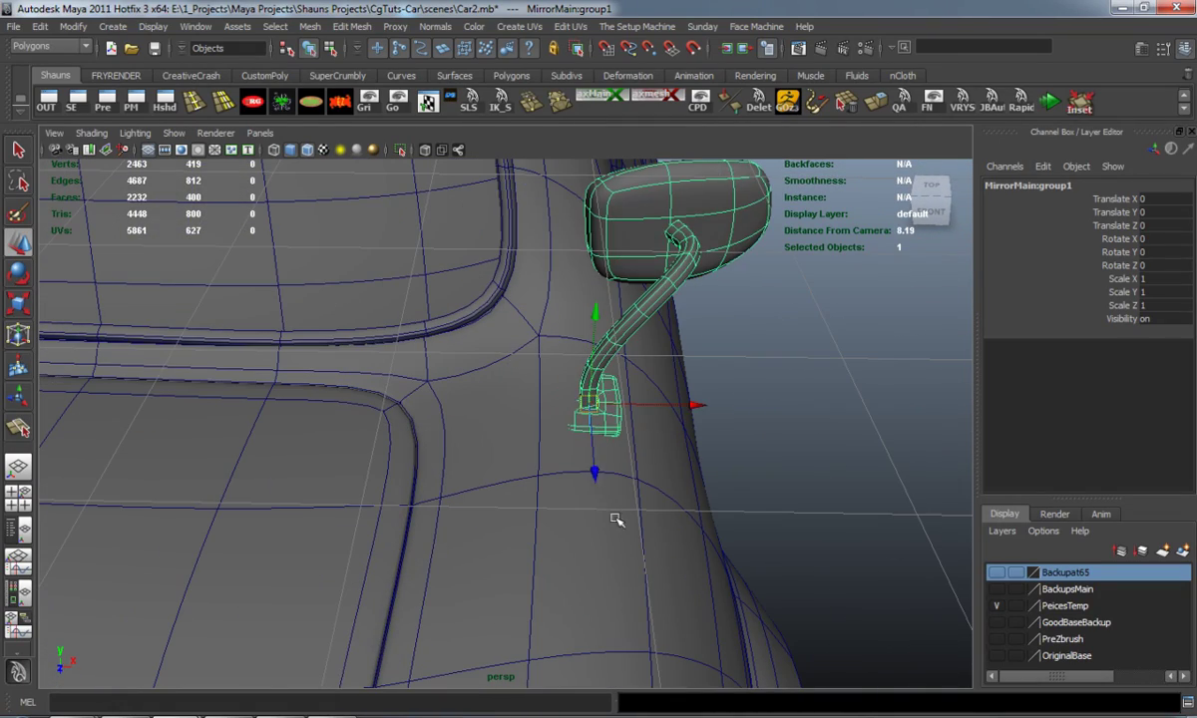
{"action": "mouse_move", "coordinate": [593, 475]}
{"action": "left_mouse_down"}
{"action": "mouse_move", "coordinate": [599, 507]}
{"action": "mouse_move", "coordinate": [488, 499]}
{"action": "mouse_move", "coordinate": [350, 427]}
{"action": "mouse_move", "coordinate": [679, 603]}
{"action": "mouse_move", "coordinate": [590, 493]}
{"action": "left_mouse_up"}
{"action": "mouse_move", "coordinate": [591, 494]}
{"action": "right_mouse_down", "text": "alt"}
{"action": "mouse_move", "coordinate": [563, 481]}
{"action": "mouse_move", "coordinate": [486, 502]}
{"action": "mouse_move", "coordinate": [537, 536]}
{"action": "right_mouse_up", "text": "alt"}
{"action": "mouse_move", "coordinate": [537, 537]}
{"action": "left_mouse_down", "text": "alt"}
{"action": "mouse_move", "coordinate": [500, 545]}
{"action": "mouse_move", "coordinate": [754, 534]}
{"action": "mouse_move", "coordinate": [823, 508]}
{"action": "left_mouse_up", "text": "alt"}
Deselect, then select only the mirror's base plate mesh
{"action": "left_click", "coordinate": [823, 508]}
{"action": "left_click_drag", "start_coordinate": [689, 476], "coordinate": [586, 479], "text": "alt"}
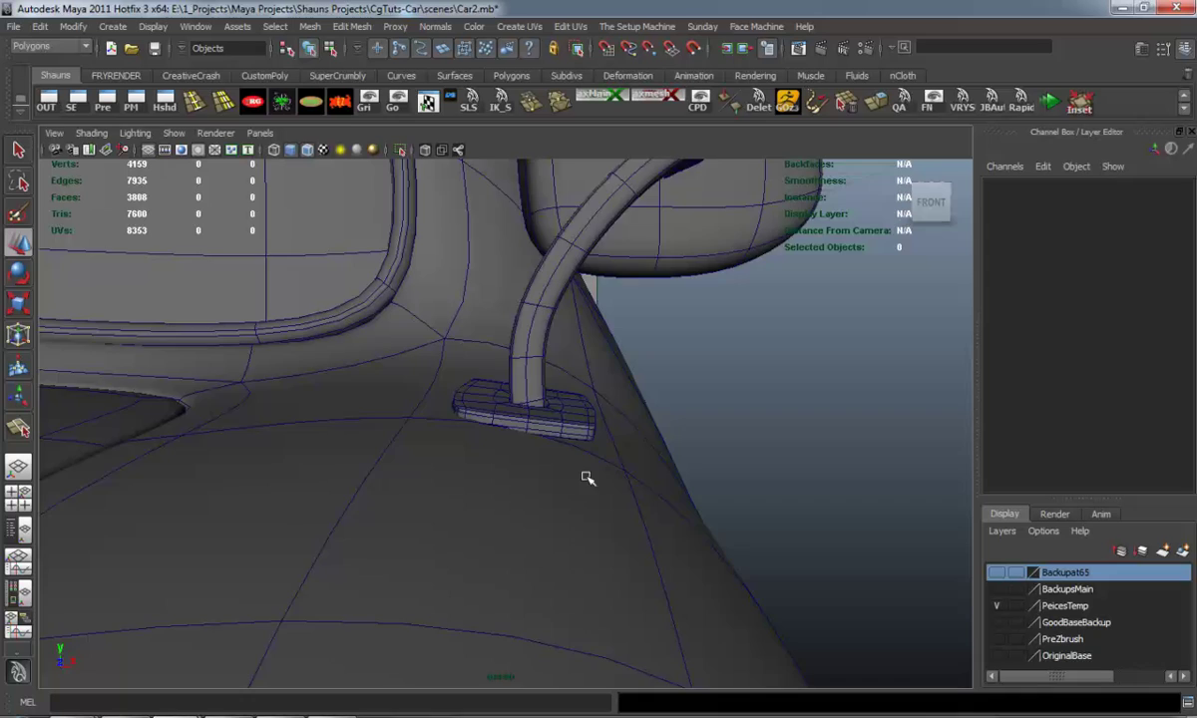
{"action": "right_click_drag", "start_coordinate": [586, 479], "coordinate": [598, 429], "text": "alt"}
{"action": "left_click", "coordinate": [599, 429]}
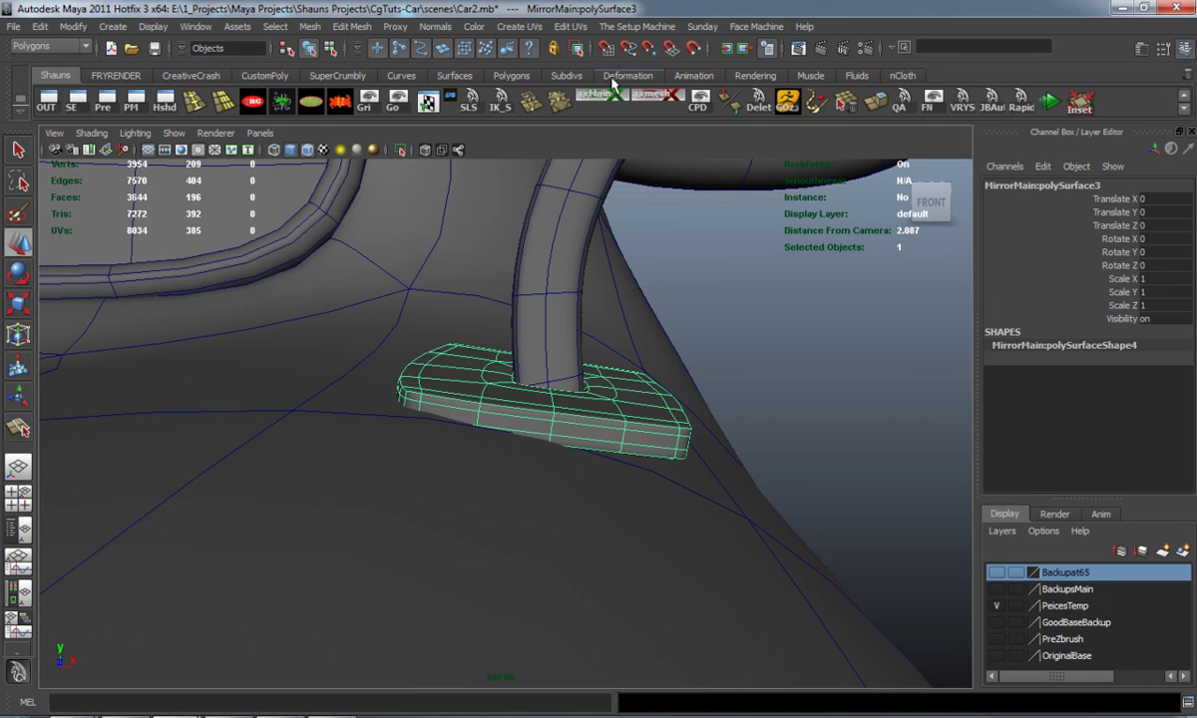
Create a lattice on the base plate with S, T and U divisions set to 4
{"action": "left_click", "coordinate": [614, 78]}
{"action": "left_click", "coordinate": [50, 102]}
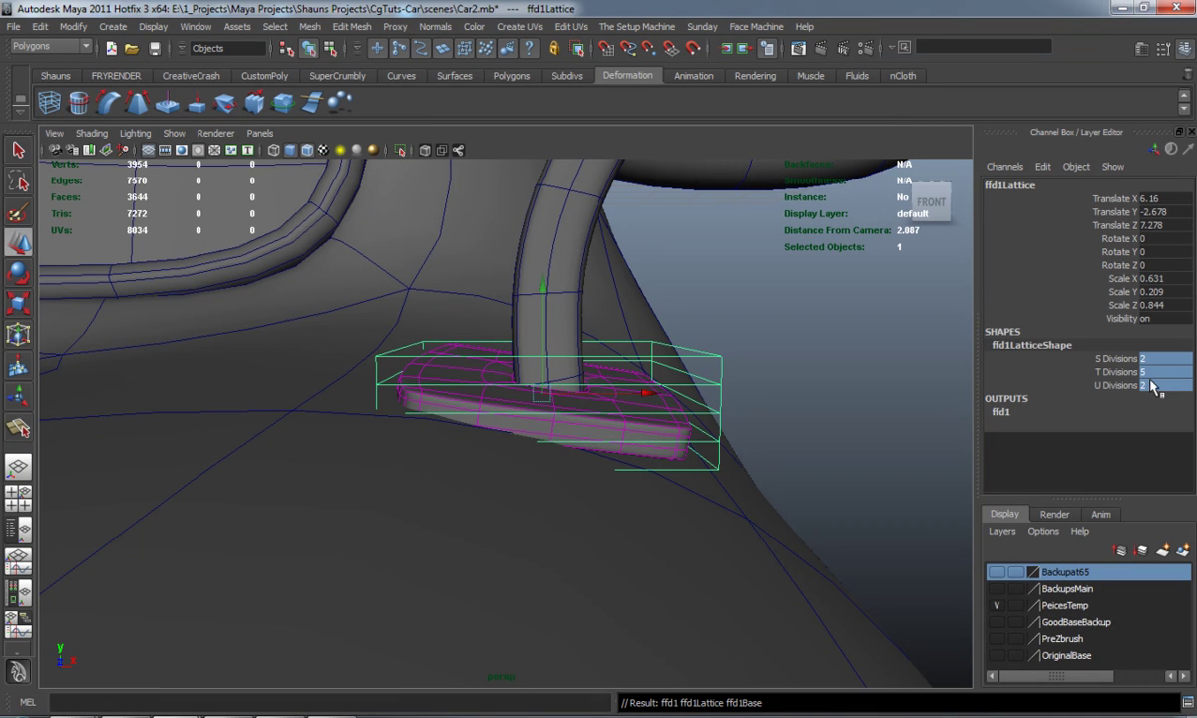
{"action": "key", "text": "Return"}
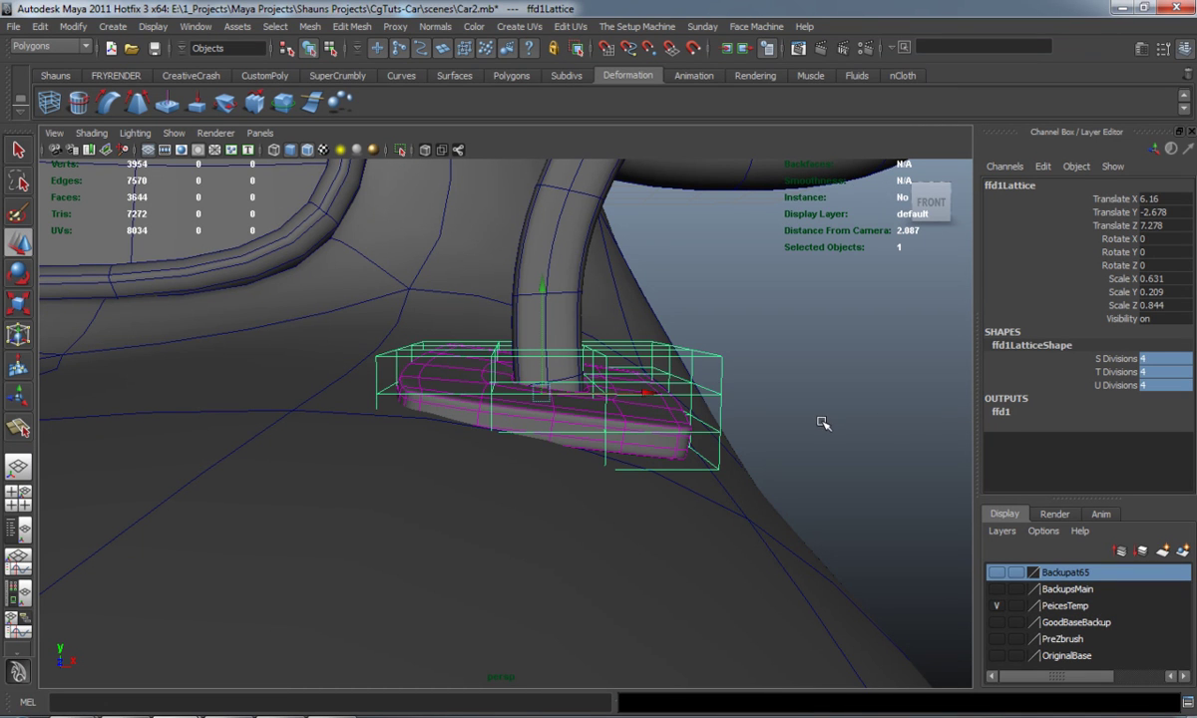
{"action": "left_click_drag", "start_coordinate": [819, 421], "coordinate": [828, 414], "text": "alt"}
Switch to lattice-point editing and move the middle point columns to curve the base
{"action": "right_click_drag", "start_coordinate": [850, 393], "coordinate": [853, 359]}
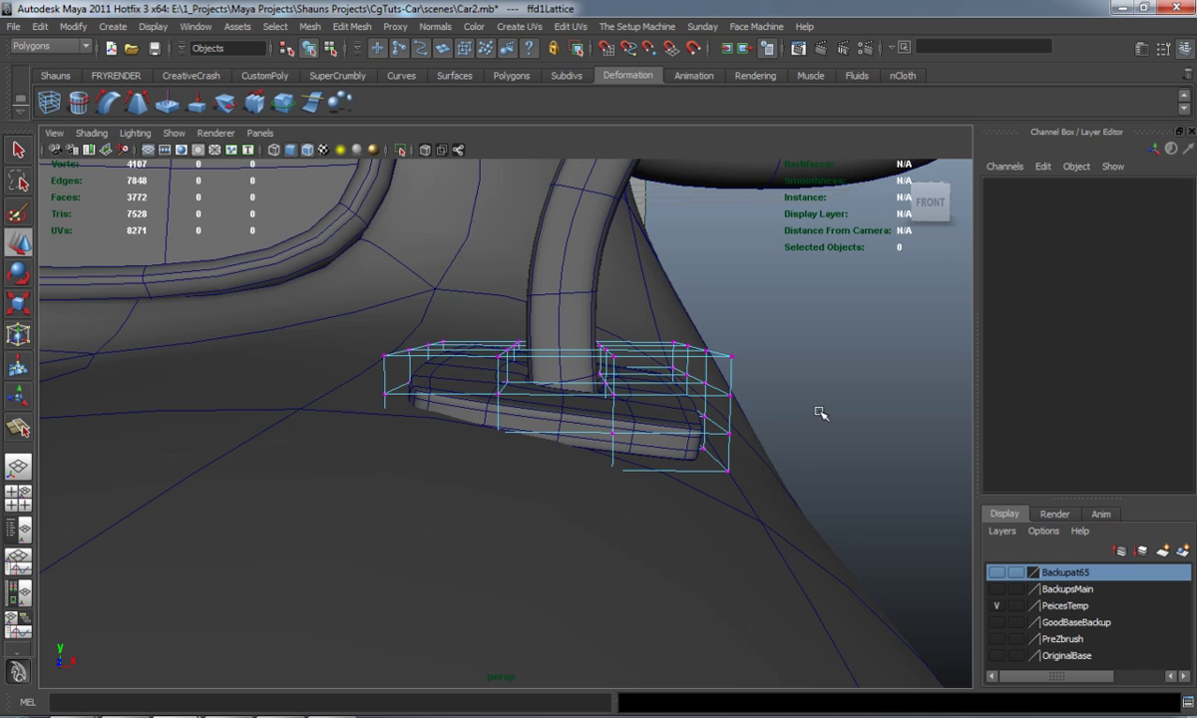
{"action": "mouse_move", "coordinate": [820, 414]}
{"action": "left_mouse_down", "text": "alt"}
{"action": "mouse_move", "coordinate": [636, 379]}
{"action": "mouse_move", "coordinate": [542, 337]}
{"action": "mouse_move", "coordinate": [649, 500]}
{"action": "left_mouse_up", "text": "alt"}
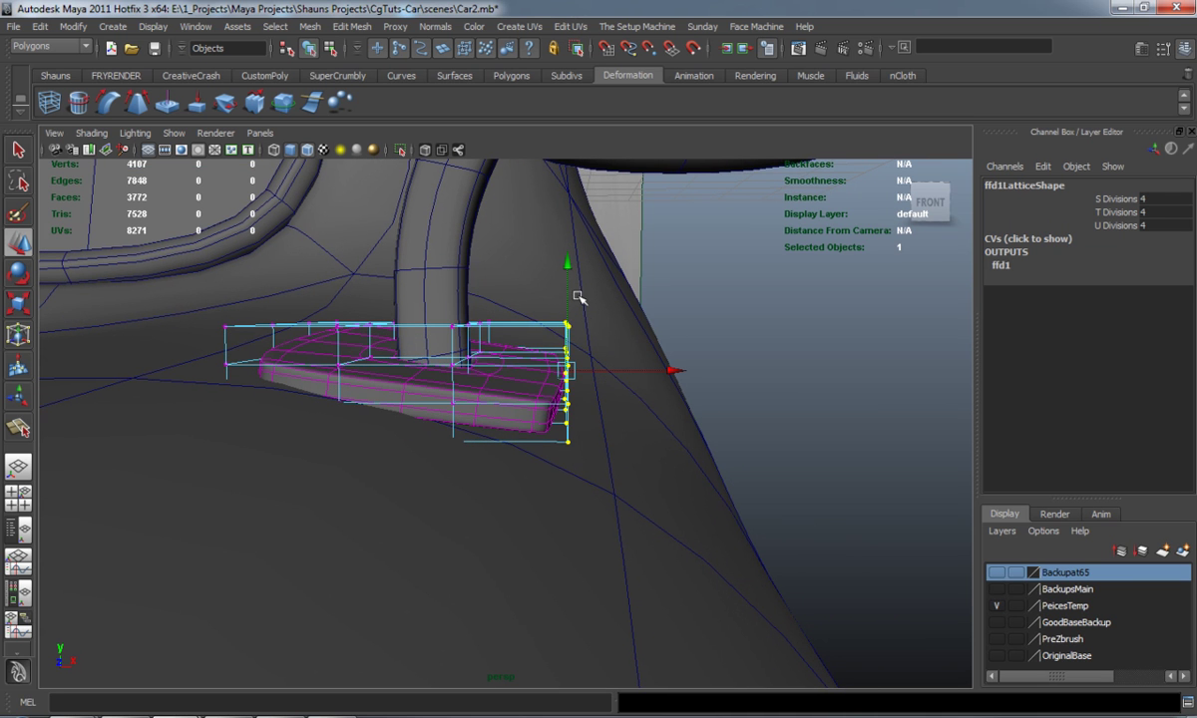
{"action": "mouse_move", "coordinate": [566, 276]}
{"action": "left_mouse_down"}
{"action": "mouse_move", "coordinate": [565, 305]}
{"action": "mouse_move", "coordinate": [600, 365]}
{"action": "mouse_move", "coordinate": [461, 386]}
{"action": "left_mouse_up"}
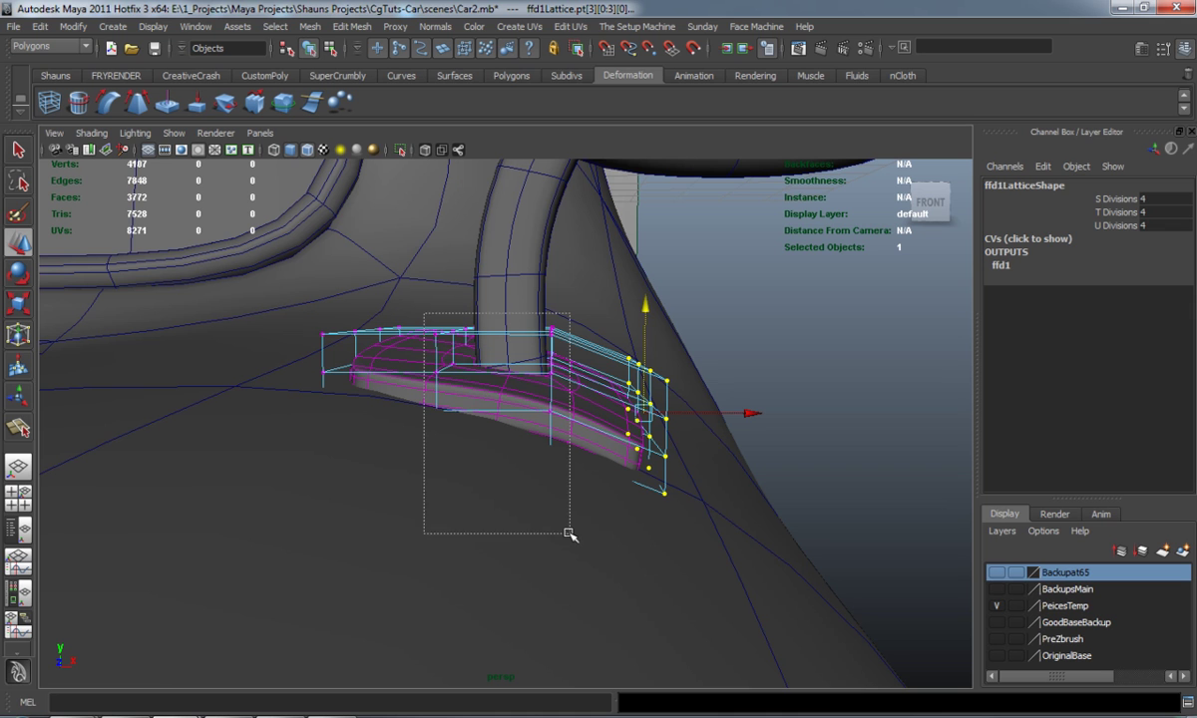
{"action": "left_click_drag", "start_coordinate": [424, 314], "coordinate": [569, 534]}
{"action": "mouse_move", "coordinate": [505, 267]}
{"action": "left_mouse_down"}
{"action": "mouse_move", "coordinate": [582, 312]}
{"action": "mouse_move", "coordinate": [535, 321]}
{"action": "left_mouse_up"}
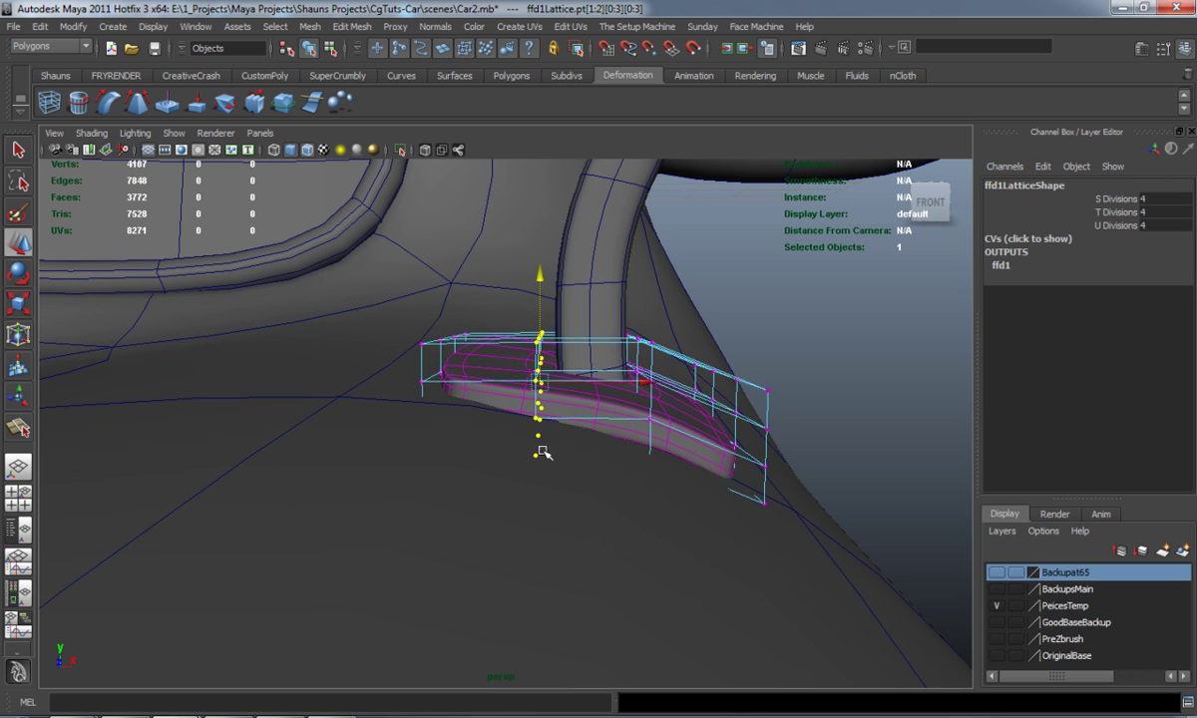
Raise the left lattice point columns so the base follows the body
{"action": "mouse_move", "coordinate": [540, 451]}
{"action": "left_mouse_down", "text": "alt"}
{"action": "mouse_move", "coordinate": [532, 309]}
{"action": "mouse_move", "coordinate": [551, 254]}
{"action": "left_mouse_up", "text": "alt"}
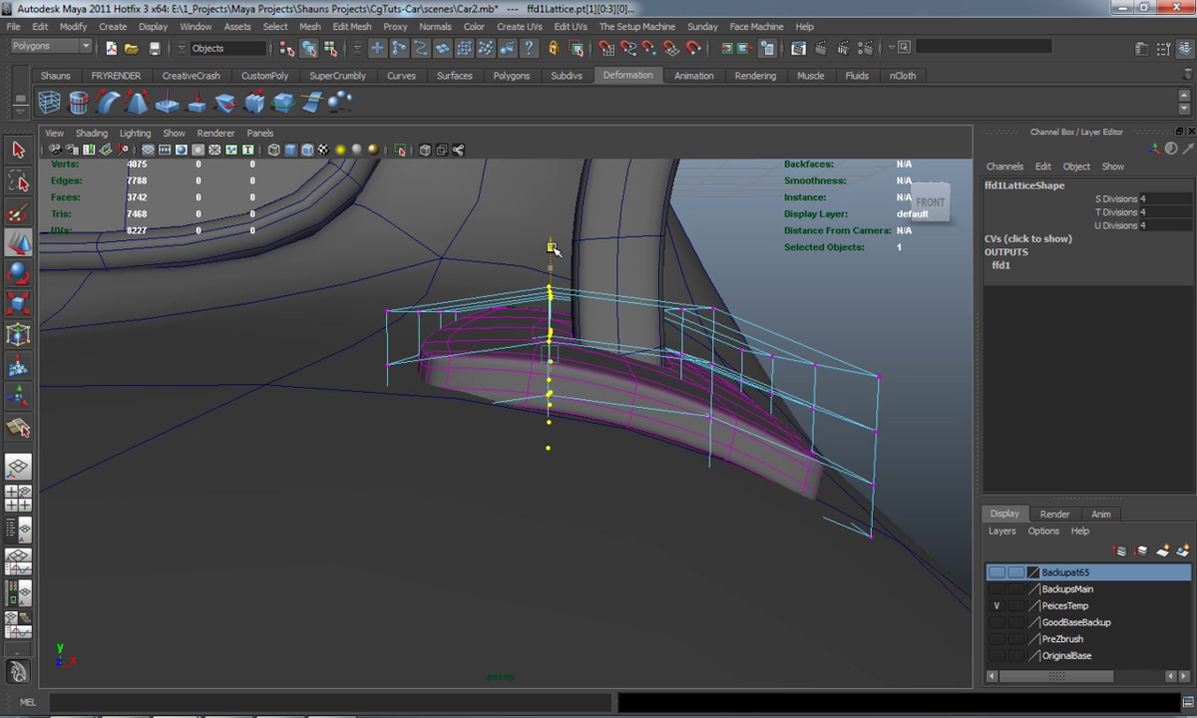
{"action": "left_click", "coordinate": [837, 315]}
{"action": "mouse_move", "coordinate": [837, 315]}
{"action": "left_mouse_down", "text": "alt"}
{"action": "mouse_move", "coordinate": [614, 354]}
{"action": "mouse_move", "coordinate": [523, 264]}
{"action": "left_mouse_up", "text": "alt"}
{"action": "mouse_move", "coordinate": [630, 482]}
{"action": "left_mouse_down"}
{"action": "mouse_move", "coordinate": [655, 462]}
{"action": "mouse_move", "coordinate": [536, 396]}
{"action": "left_mouse_up"}
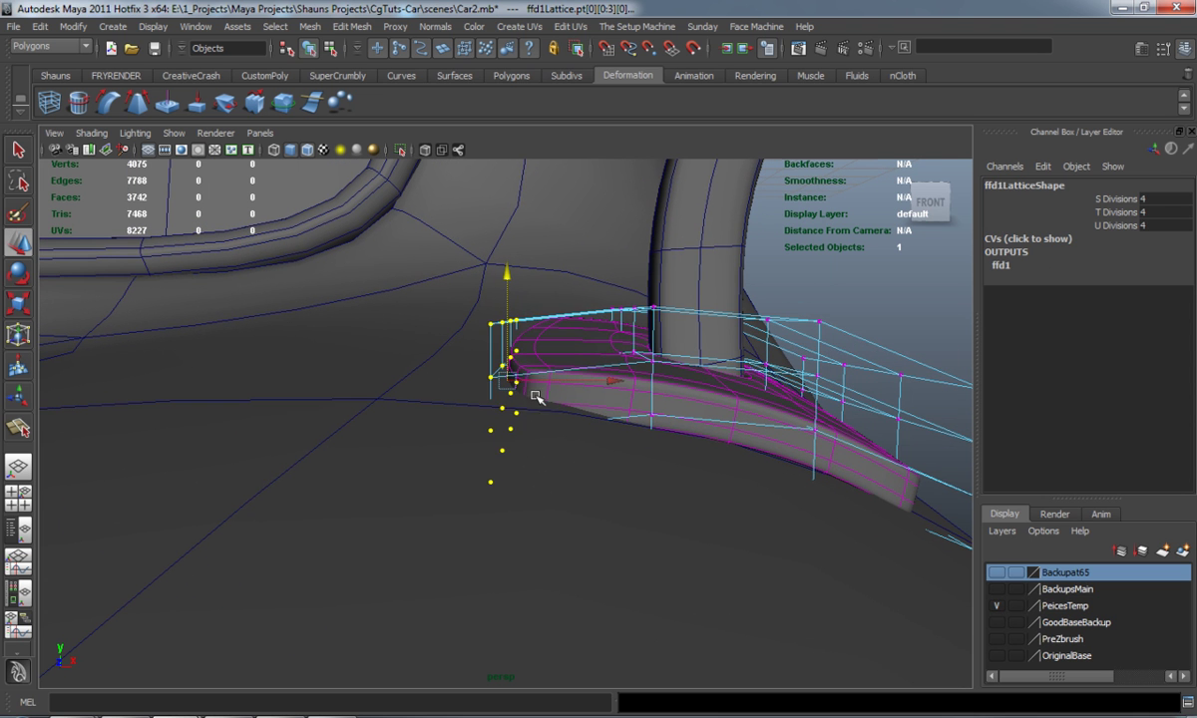
{"action": "left_click_drag", "start_coordinate": [504, 276], "coordinate": [505, 259]}
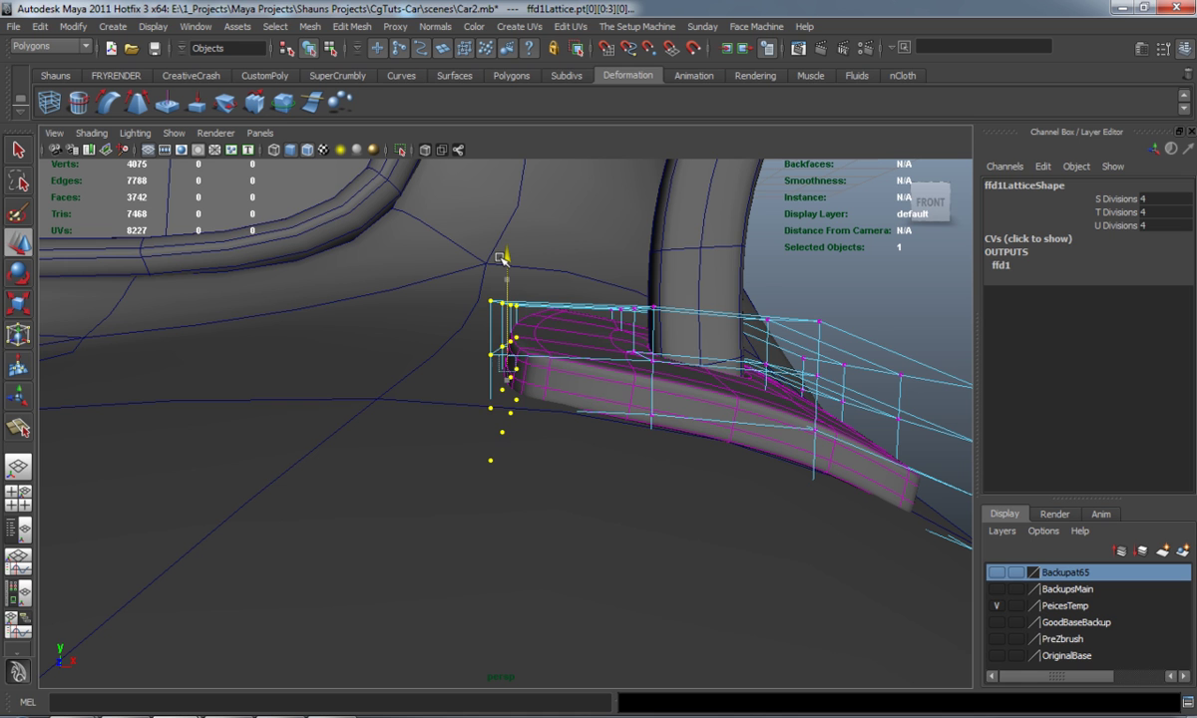
Return to object mode and delete the base mesh's history to remove the lattice
{"action": "key", "text": "F8"}
{"action": "right_click", "coordinate": [692, 399]}
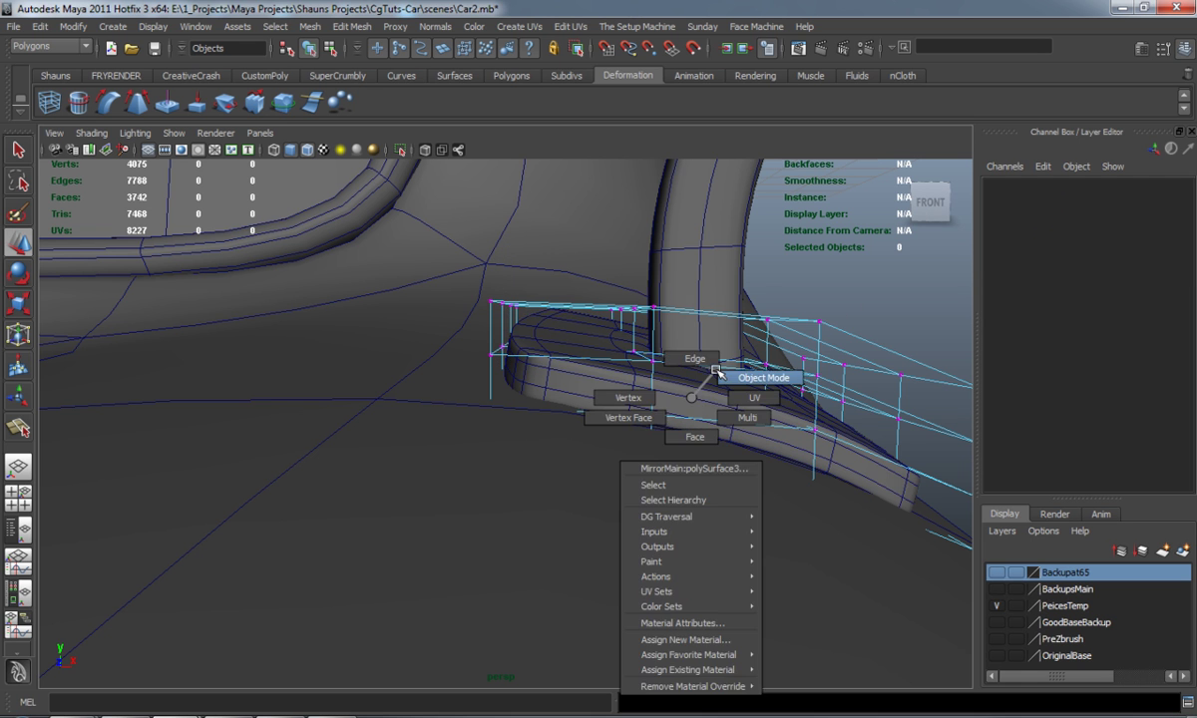
{"action": "left_click", "coordinate": [595, 365]}
{"action": "left_click", "coordinate": [55, 75]}
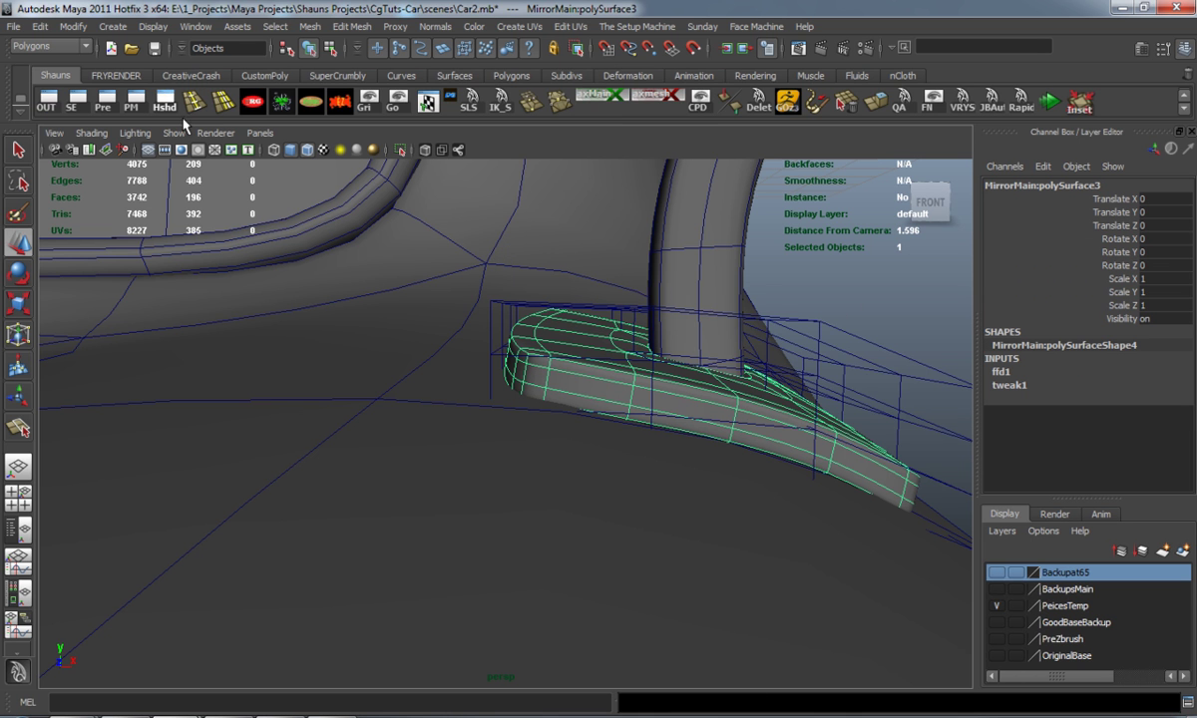
{"action": "left_click", "coordinate": [329, 109]}
Inspect the fitted base, then reselect the whole mirror group
{"action": "left_click_drag", "start_coordinate": [470, 248], "coordinate": [558, 308], "text": "alt"}
{"action": "left_click", "coordinate": [807, 366]}
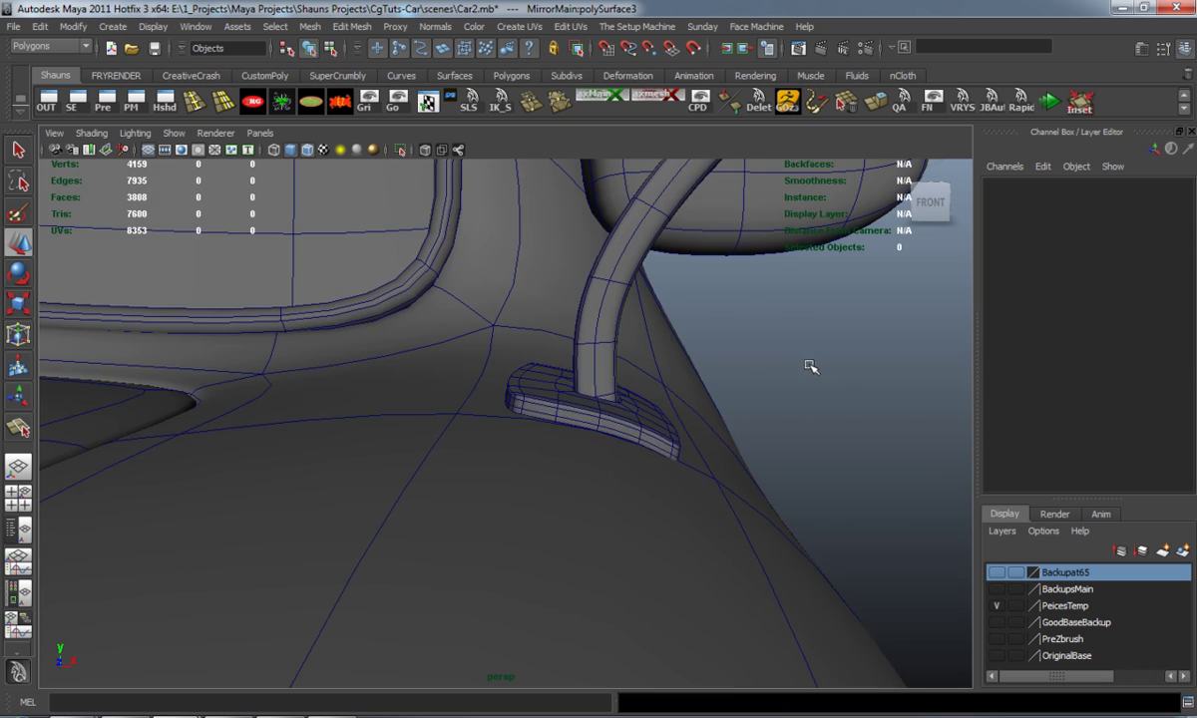
{"action": "mouse_move", "coordinate": [807, 366]}
{"action": "left_mouse_down", "text": "alt"}
{"action": "mouse_move", "coordinate": [436, 382]}
{"action": "mouse_move", "coordinate": [362, 357]}
{"action": "mouse_move", "coordinate": [660, 406]}
{"action": "mouse_move", "coordinate": [713, 398]}
{"action": "mouse_move", "coordinate": [601, 401]}
{"action": "mouse_move", "coordinate": [536, 419]}
{"action": "mouse_move", "coordinate": [473, 406]}
{"action": "mouse_move", "coordinate": [577, 371]}
{"action": "mouse_move", "coordinate": [656, 374]}
{"action": "mouse_move", "coordinate": [620, 382]}
{"action": "mouse_move", "coordinate": [673, 437]}
{"action": "left_mouse_up", "text": "alt"}
{"action": "left_click", "coordinate": [588, 407]}
{"action": "key", "text": "Up"}
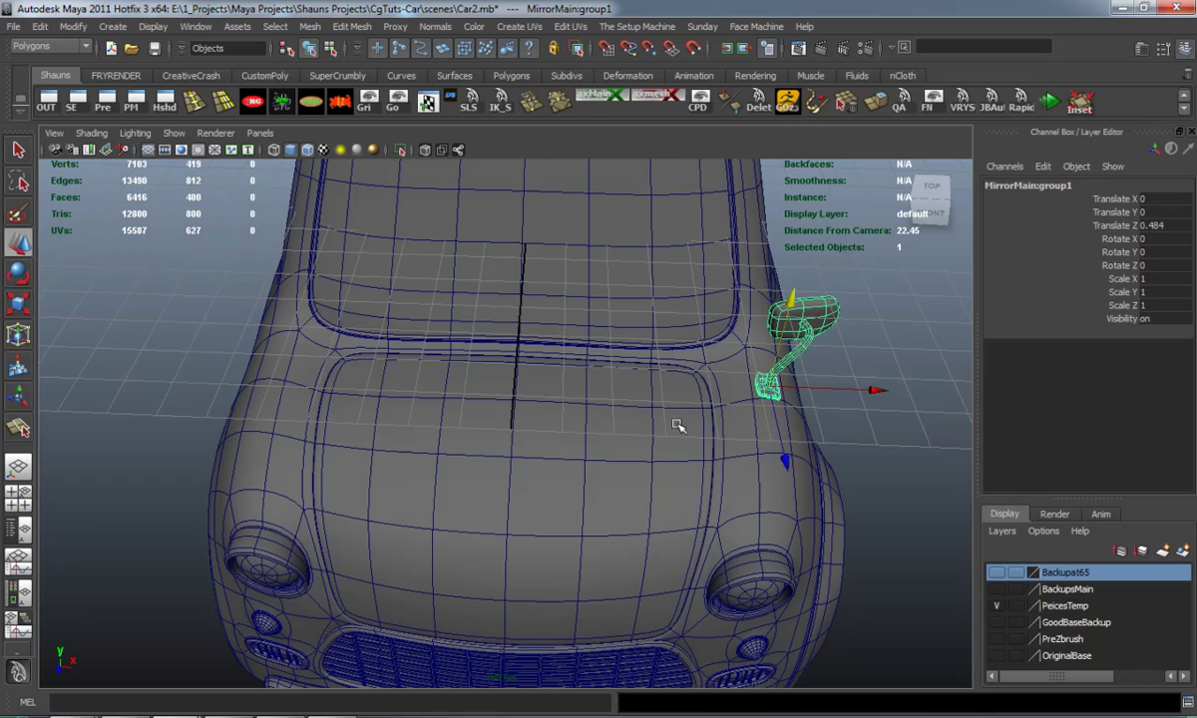
Move the group12 copy to the opposite fender with Scale X set to -1
{"action": "left_click_drag", "start_coordinate": [876, 392], "coordinate": [387, 374]}
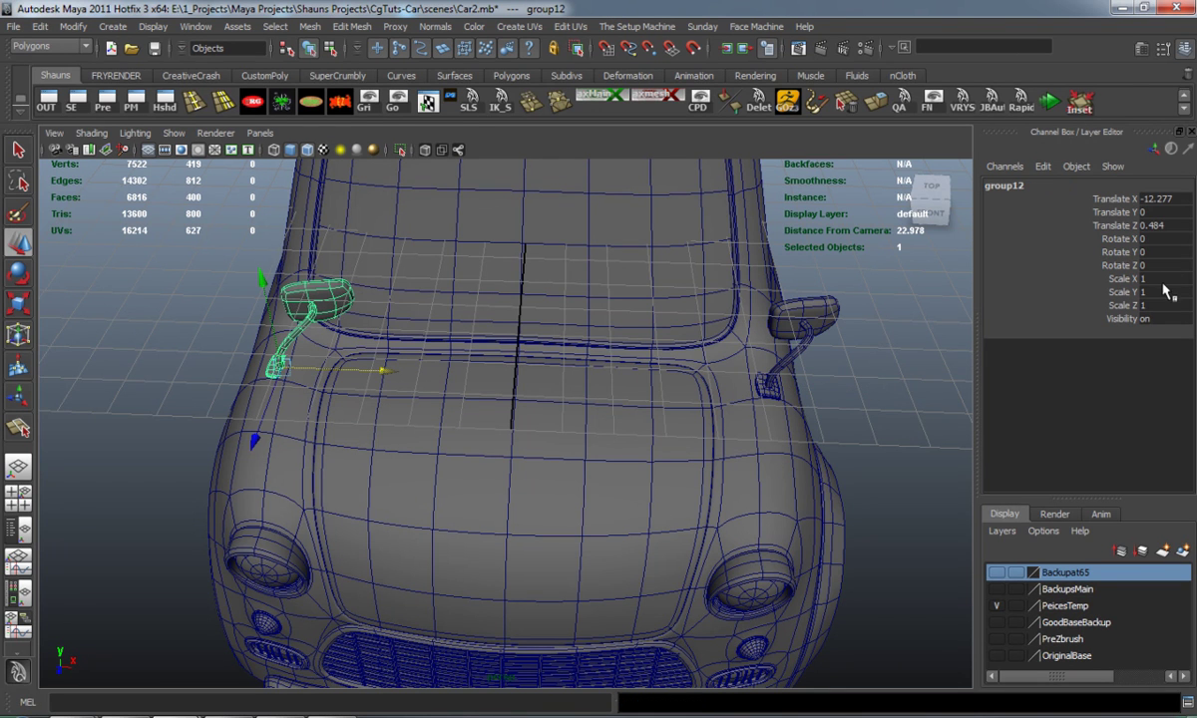
{"action": "type", "text": "-1"}
{"action": "key", "text": "Return"}
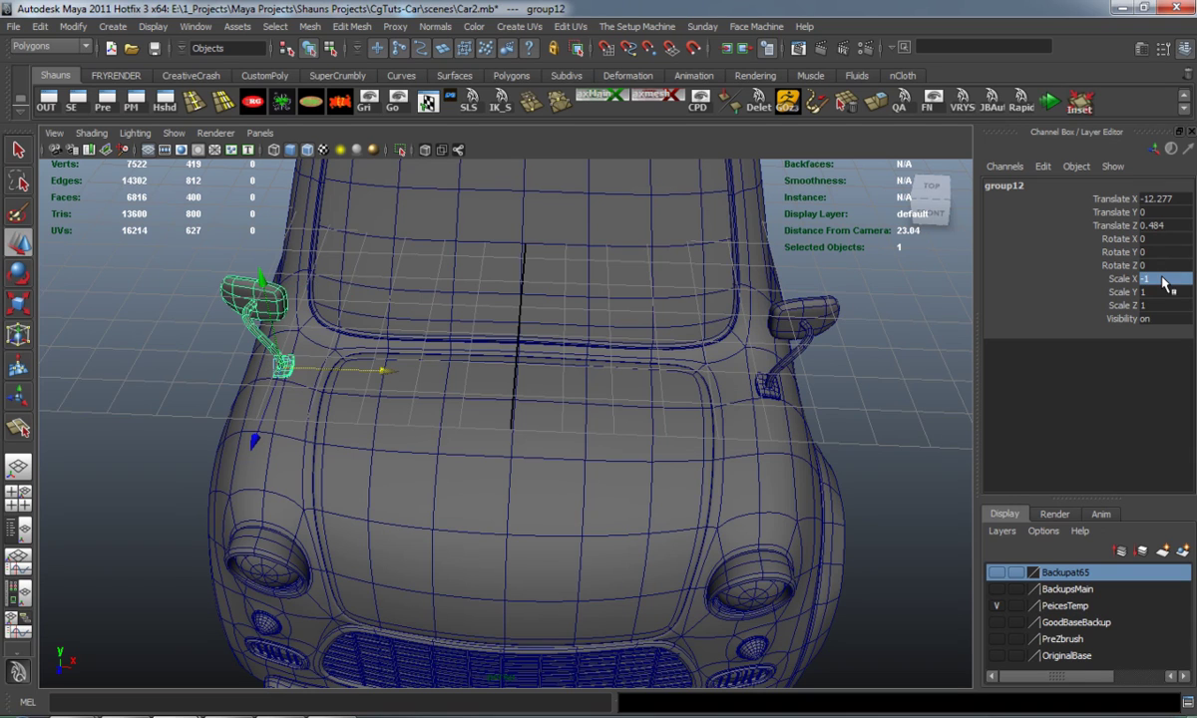
{"action": "right_click_drag", "start_coordinate": [445, 403], "coordinate": [649, 446], "text": "alt"}
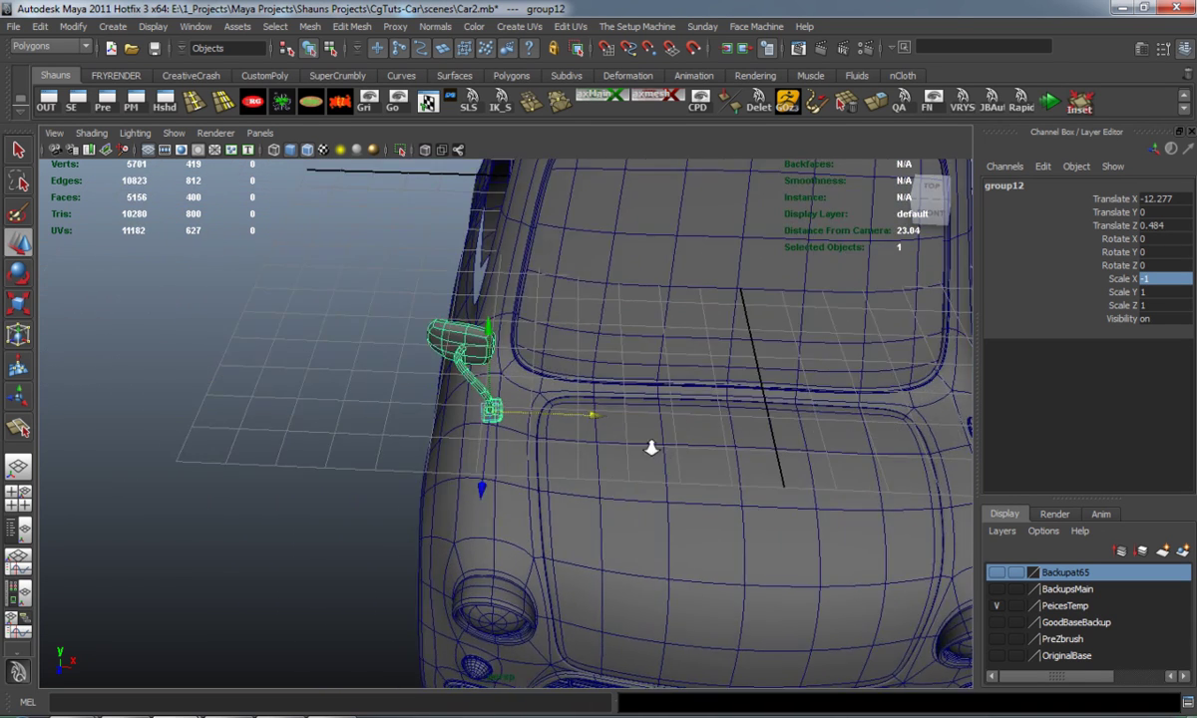
{"action": "left_click_drag", "start_coordinate": [649, 446], "coordinate": [550, 398], "text": "alt"}
Select group12 and MirrorMain:group1 together to compare them, then deselect
{"action": "left_click", "coordinate": [213, 380]}
{"action": "right_click_drag", "start_coordinate": [481, 456], "coordinate": [507, 419], "text": "alt"}
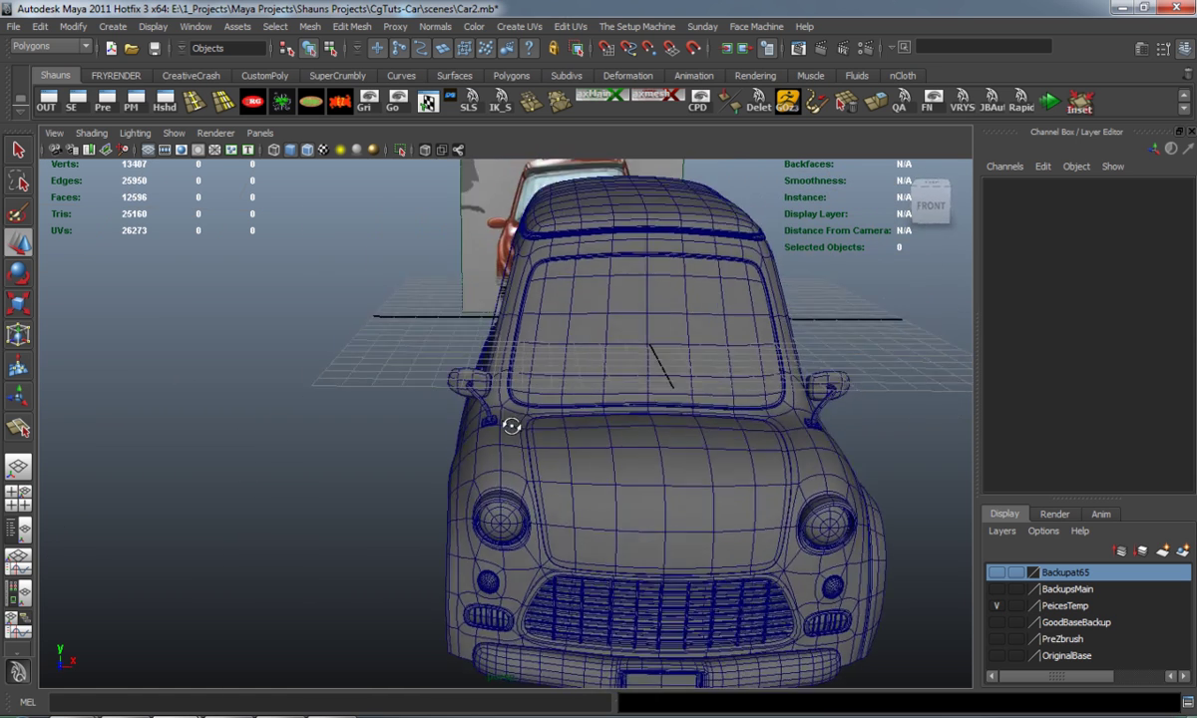
{"action": "mouse_move", "coordinate": [508, 419]}
{"action": "left_mouse_down", "text": "alt"}
{"action": "mouse_move", "coordinate": [630, 419]}
{"action": "mouse_move", "coordinate": [454, 399]}
{"action": "left_mouse_up", "text": "alt"}
{"action": "left_click", "coordinate": [454, 399]}
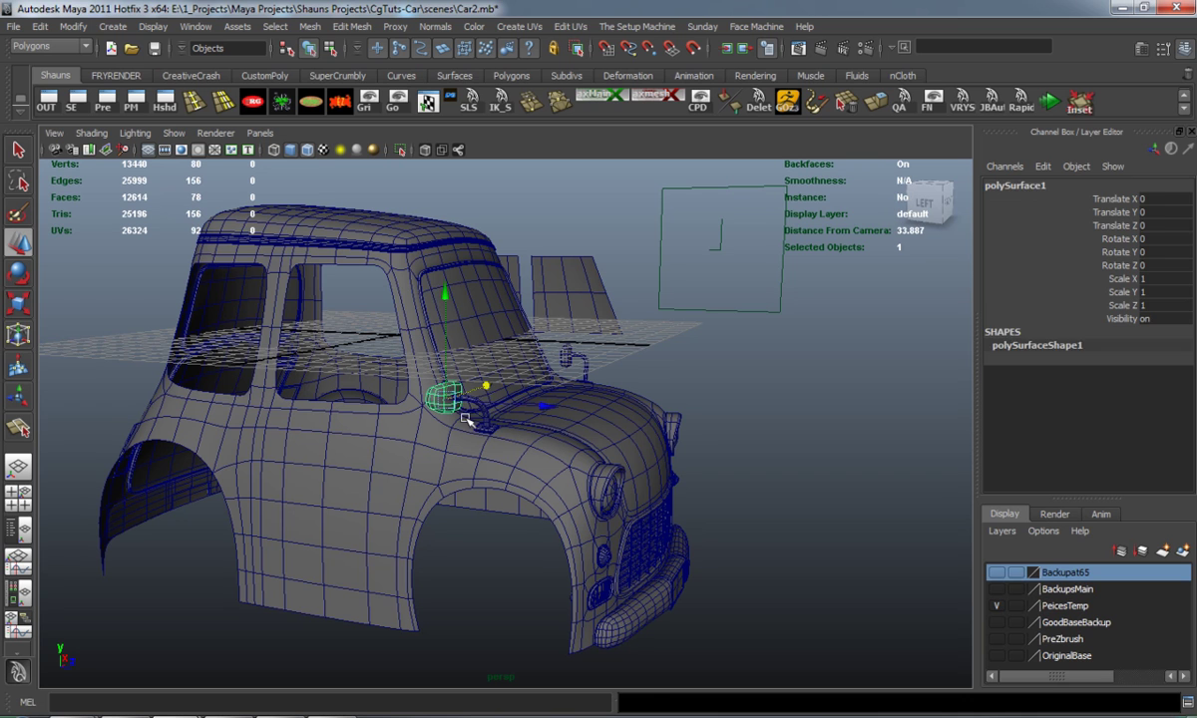
{"action": "left_click", "coordinate": [566, 357], "text": "shift"}
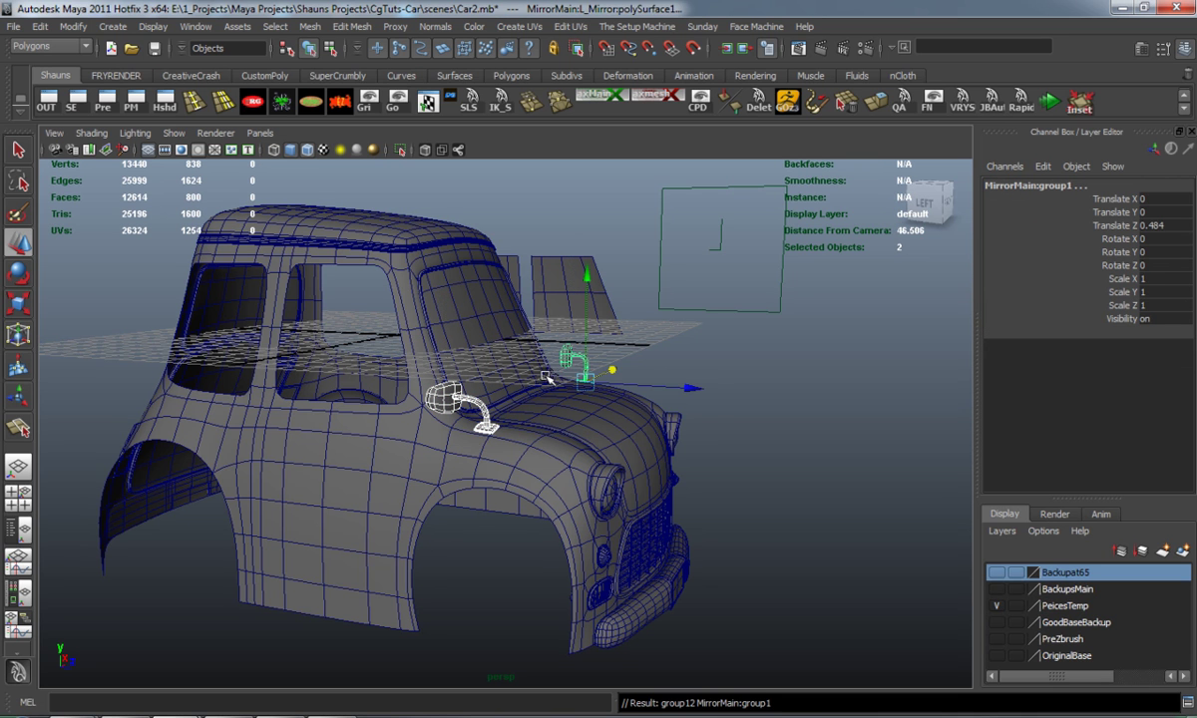
{"action": "left_click", "coordinate": [867, 455]}
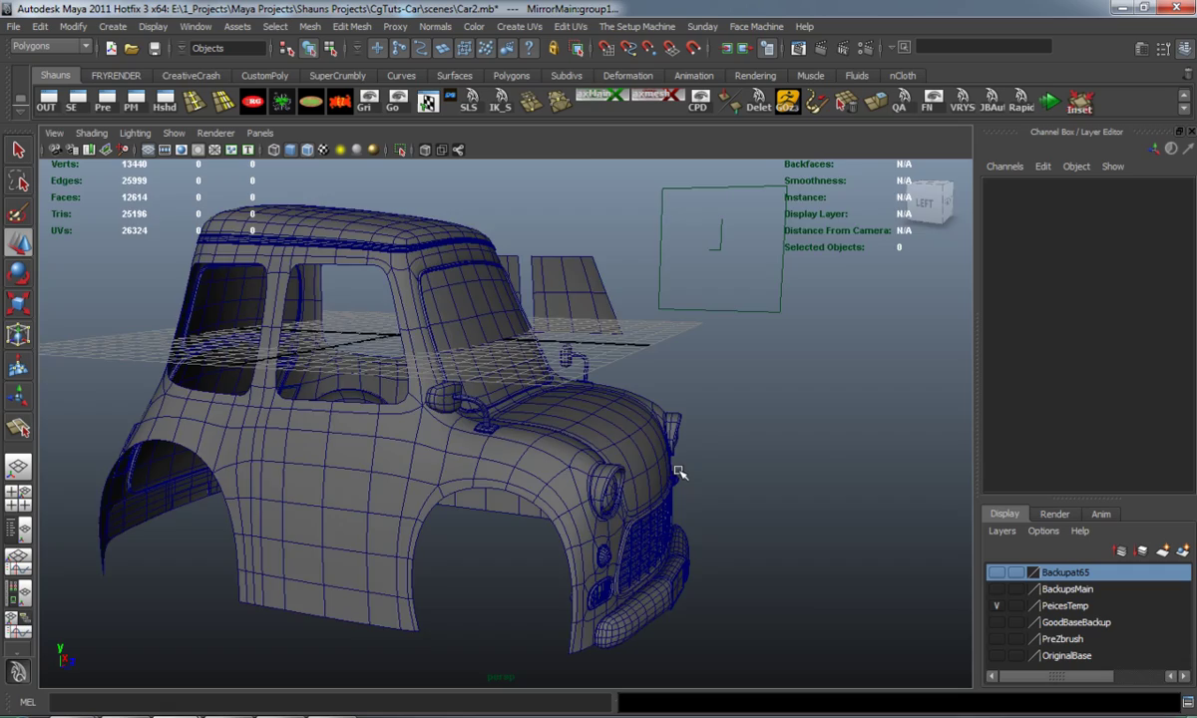
Delete the extra group12 mirror copy from the scene
{"action": "mouse_move", "coordinate": [676, 476]}
{"action": "left_mouse_down", "text": "alt"}
{"action": "mouse_move", "coordinate": [460, 476]}
{"action": "mouse_move", "coordinate": [375, 462]}
{"action": "mouse_move", "coordinate": [582, 489]}
{"action": "mouse_move", "coordinate": [508, 427]}
{"action": "mouse_move", "coordinate": [472, 446]}
{"action": "mouse_move", "coordinate": [281, 453]}
{"action": "mouse_move", "coordinate": [331, 444]}
{"action": "mouse_move", "coordinate": [547, 473]}
{"action": "mouse_move", "coordinate": [465, 527]}
{"action": "mouse_move", "coordinate": [471, 447]}
{"action": "mouse_move", "coordinate": [813, 457]}
{"action": "mouse_move", "coordinate": [658, 465]}
{"action": "mouse_move", "coordinate": [536, 449]}
{"action": "mouse_move", "coordinate": [476, 459]}
{"action": "mouse_move", "coordinate": [548, 453]}
{"action": "mouse_move", "coordinate": [487, 448]}
{"action": "mouse_move", "coordinate": [724, 440]}
{"action": "mouse_move", "coordinate": [698, 419]}
{"action": "left_mouse_up", "text": "alt"}
{"action": "scroll", "coordinate": [653, 463], "scroll_direction": "up", "scroll_amount": 4}
{"action": "left_click", "coordinate": [232, 346]}
{"action": "key", "text": "ctrl+g"}
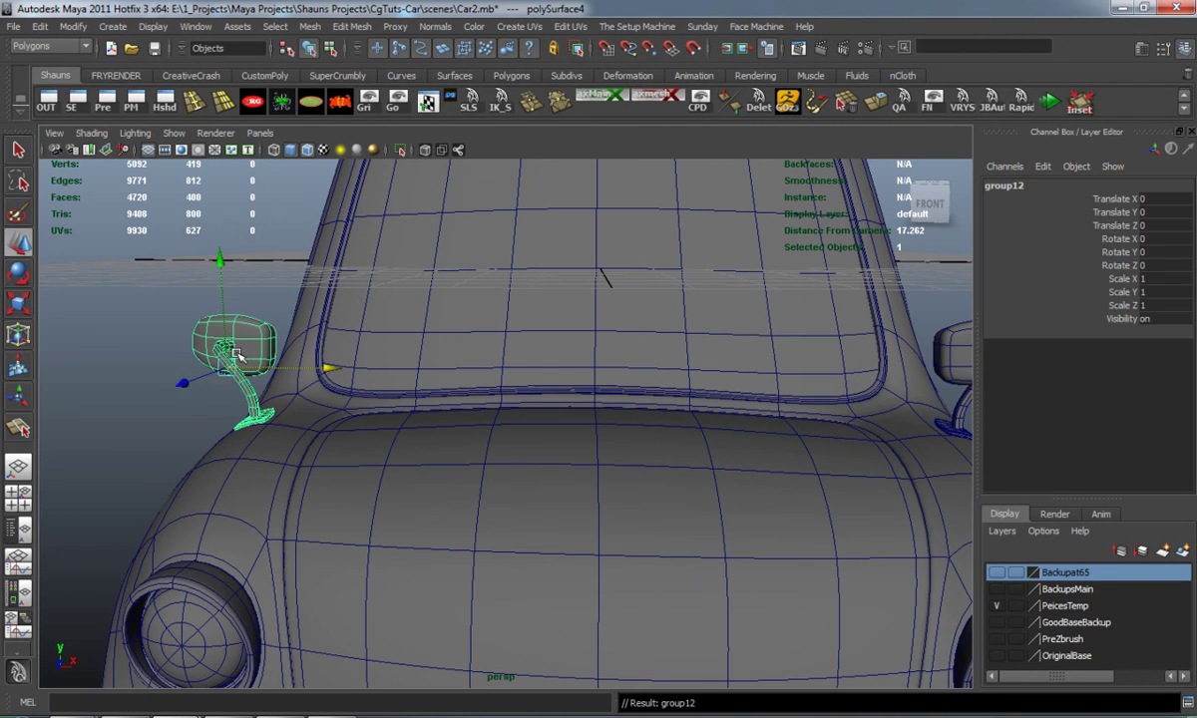
{"action": "key", "text": "Delete"}
Select the mirror head in component mode and add another mirror part to the selection
{"action": "mouse_move", "coordinate": [773, 426]}
{"action": "left_mouse_down", "text": "alt"}
{"action": "mouse_move", "coordinate": [366, 433]}
{"action": "mouse_move", "coordinate": [446, 445]}
{"action": "mouse_move", "coordinate": [546, 385]}
{"action": "left_mouse_up", "text": "alt"}
{"action": "right_click_drag", "start_coordinate": [546, 385], "coordinate": [491, 383]}
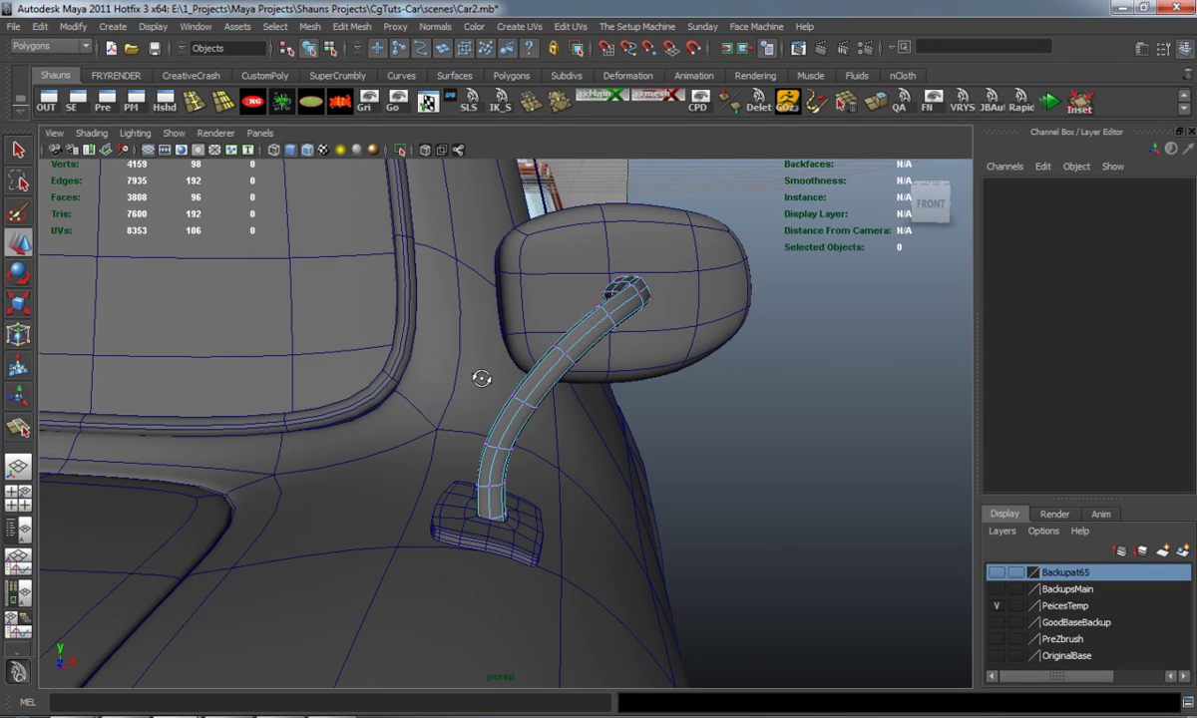
{"action": "left_click_drag", "start_coordinate": [481, 379], "coordinate": [488, 235], "text": "alt"}
{"action": "left_click_drag", "start_coordinate": [738, 361], "coordinate": [738, 361]}
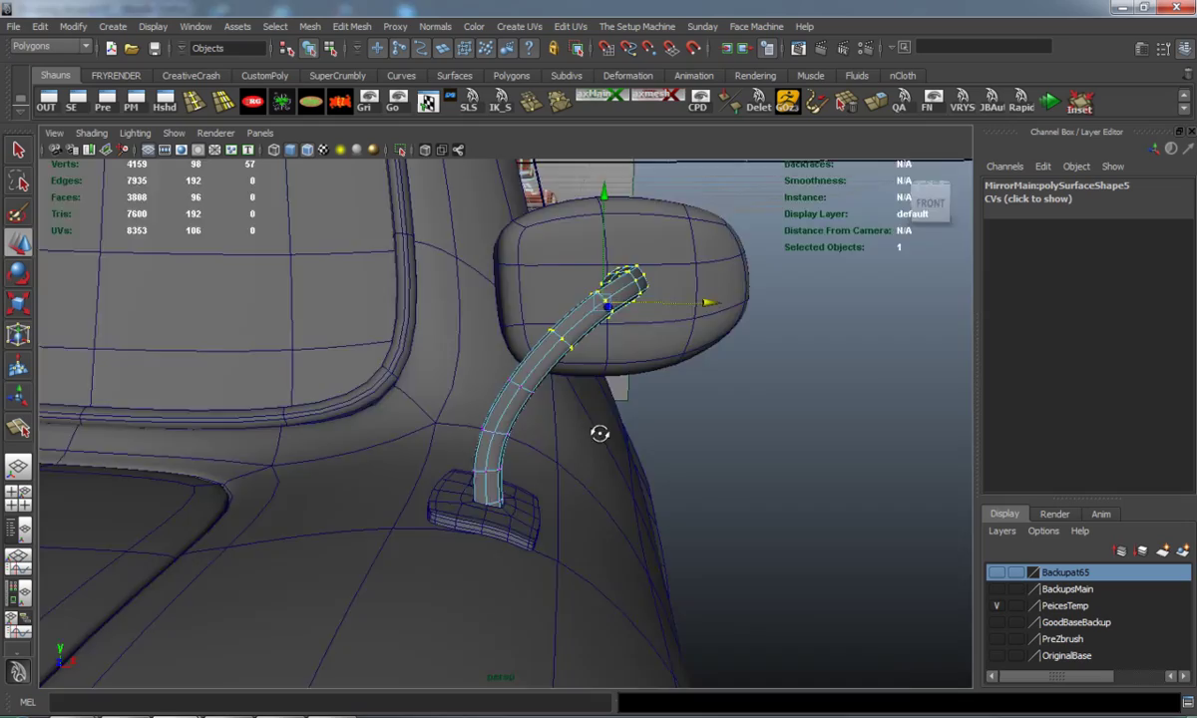
{"action": "mouse_move", "coordinate": [599, 428]}
{"action": "left_mouse_down", "text": "alt"}
{"action": "mouse_move", "coordinate": [301, 413]}
{"action": "mouse_move", "coordinate": [354, 419]}
{"action": "mouse_move", "coordinate": [369, 341]}
{"action": "mouse_move", "coordinate": [460, 383]}
{"action": "mouse_move", "coordinate": [663, 382]}
{"action": "mouse_move", "coordinate": [567, 395]}
{"action": "mouse_move", "coordinate": [526, 417]}
{"action": "mouse_move", "coordinate": [302, 428]}
{"action": "mouse_move", "coordinate": [577, 393]}
{"action": "mouse_move", "coordinate": [643, 361]}
{"action": "left_mouse_up", "text": "alt"}
{"action": "scroll", "coordinate": [515, 367], "scroll_direction": "up", "scroll_amount": 2}
{"action": "key", "text": "Up"}
{"action": "key", "text": "Down"}
{"action": "left_click", "coordinate": [361, 384], "text": "shift"}
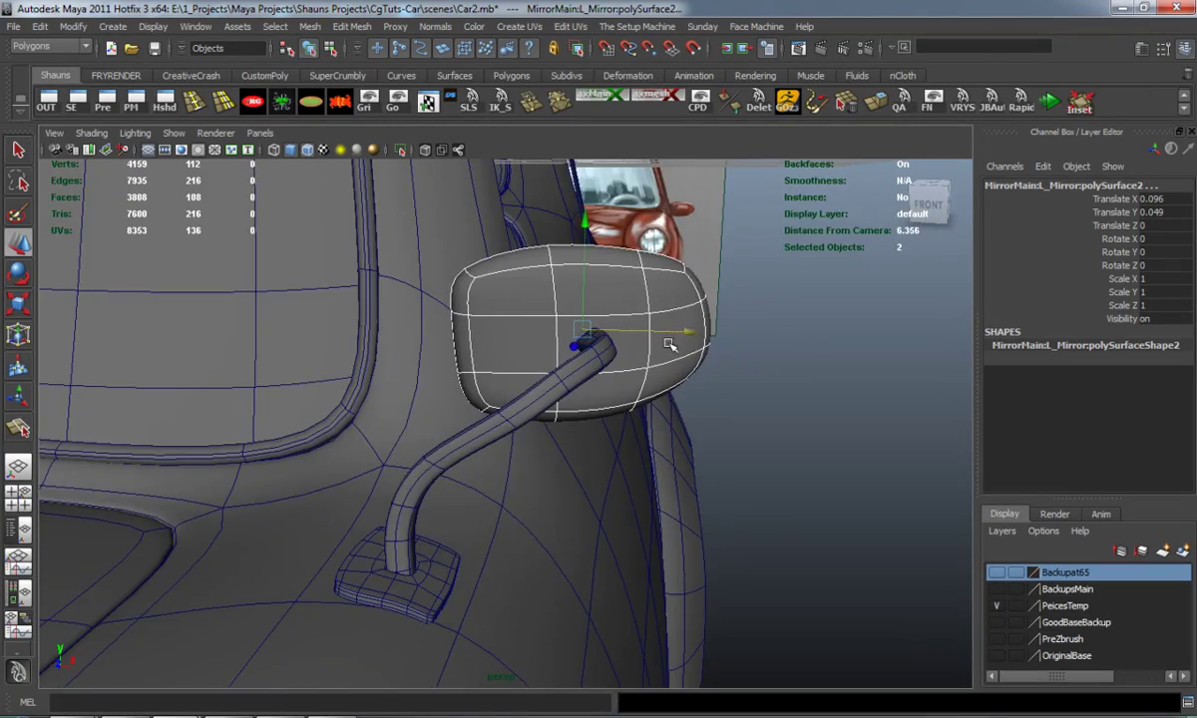
Select the mirror head and arm and rotate them to about -11.4 degrees in Y
{"action": "left_click_drag", "start_coordinate": [670, 344], "coordinate": [315, 339], "text": "alt"}
{"action": "right_click_drag", "start_coordinate": [315, 339], "coordinate": [344, 365], "text": "alt"}
{"action": "left_click_drag", "start_coordinate": [344, 365], "coordinate": [411, 427], "text": "alt"}
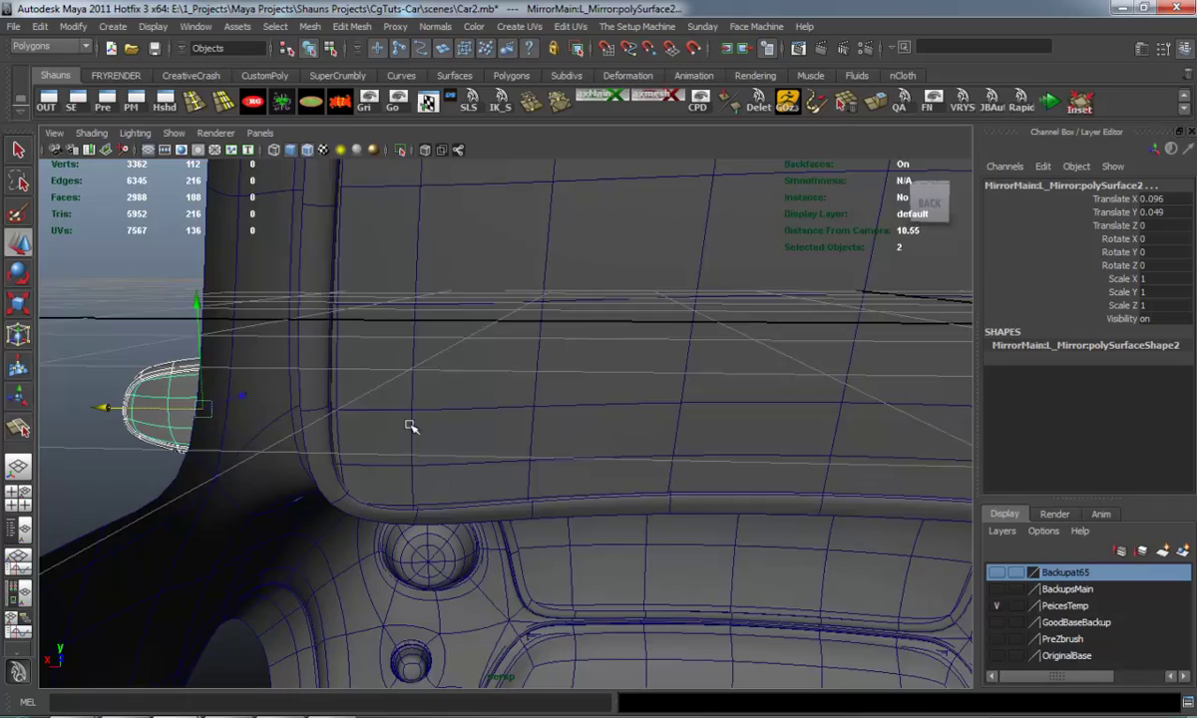
{"action": "mouse_move", "coordinate": [411, 427]}
{"action": "middle_mouse_down", "text": "alt"}
{"action": "mouse_move", "coordinate": [403, 419]}
{"action": "mouse_move", "coordinate": [468, 409]}
{"action": "mouse_move", "coordinate": [454, 414]}
{"action": "middle_mouse_up", "text": "alt"}
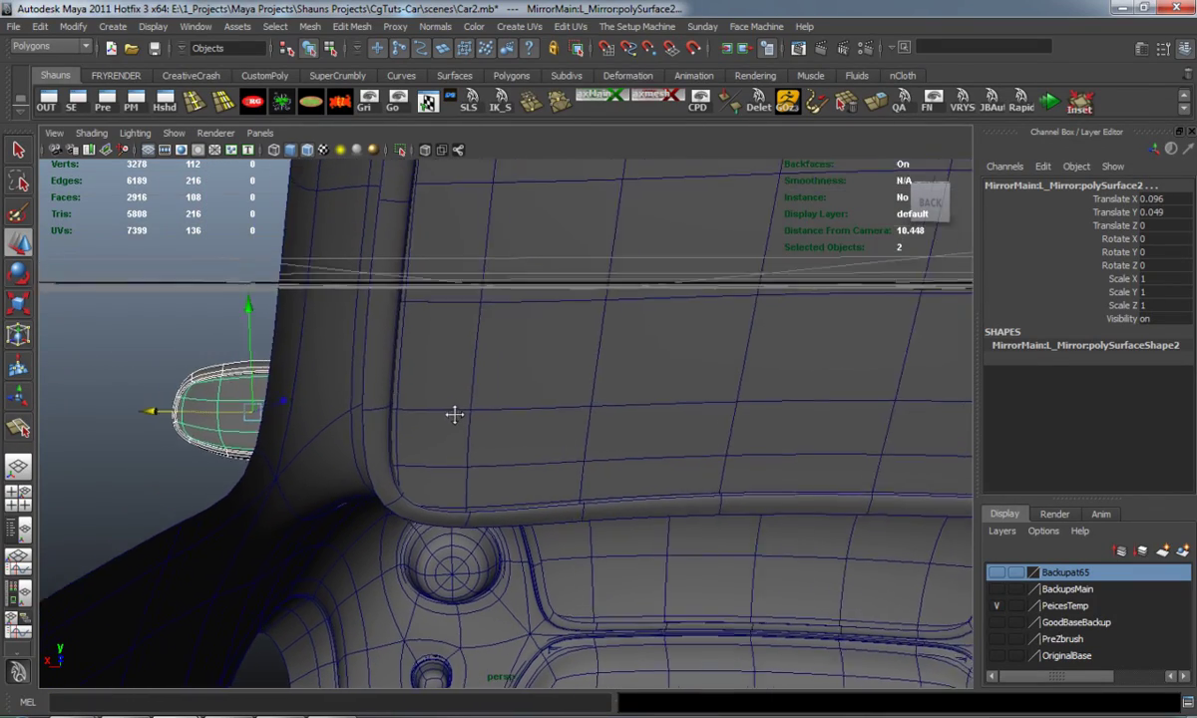
{"action": "mouse_move", "coordinate": [454, 414]}
{"action": "left_mouse_down", "text": "alt"}
{"action": "mouse_move", "coordinate": [323, 419]}
{"action": "mouse_move", "coordinate": [537, 409]}
{"action": "mouse_move", "coordinate": [437, 458]}
{"action": "mouse_move", "coordinate": [461, 446]}
{"action": "mouse_move", "coordinate": [449, 446]}
{"action": "left_mouse_up", "text": "alt"}
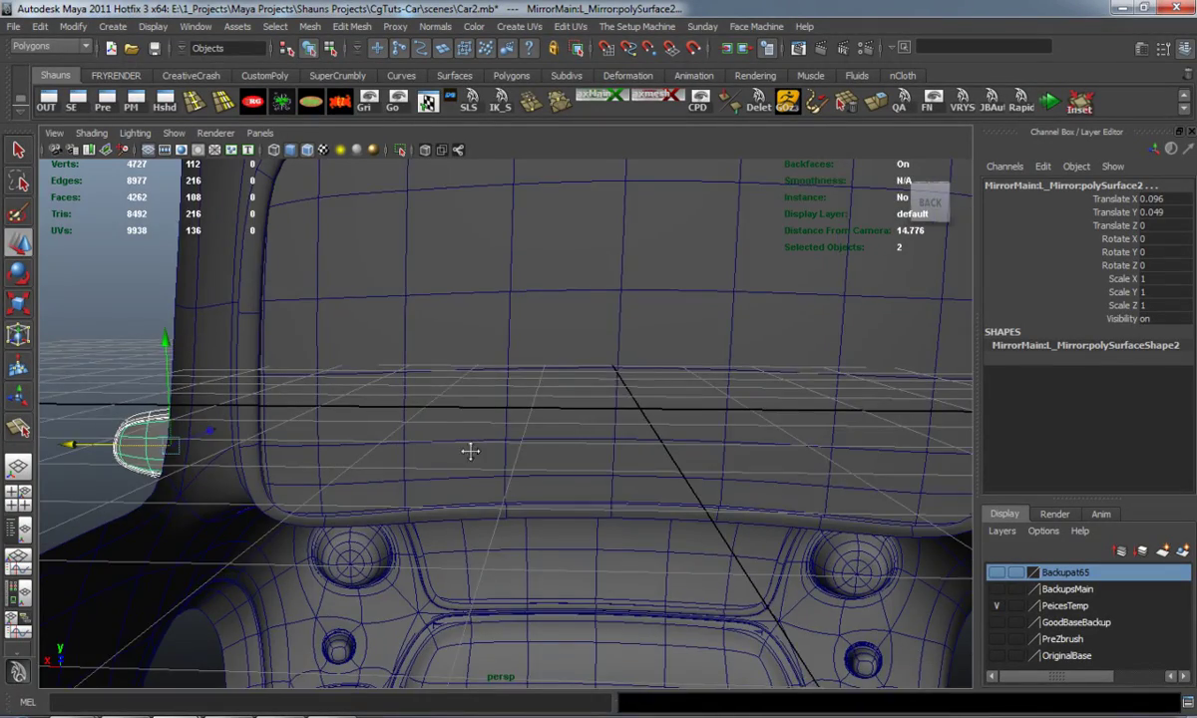
{"action": "middle_click_drag", "start_coordinate": [470, 451], "coordinate": [465, 457], "text": "alt"}
{"action": "mouse_move", "coordinate": [150, 382]}
{"action": "left_mouse_down", "text": "alt"}
{"action": "mouse_move", "coordinate": [602, 436]}
{"action": "mouse_move", "coordinate": [323, 350]}
{"action": "mouse_move", "coordinate": [394, 400]}
{"action": "mouse_move", "coordinate": [686, 481]}
{"action": "mouse_move", "coordinate": [644, 471]}
{"action": "mouse_move", "coordinate": [691, 407]}
{"action": "mouse_move", "coordinate": [726, 415]}
{"action": "mouse_move", "coordinate": [308, 402]}
{"action": "mouse_move", "coordinate": [399, 380]}
{"action": "mouse_move", "coordinate": [648, 479]}
{"action": "mouse_move", "coordinate": [491, 264]}
{"action": "left_mouse_up", "text": "alt"}
{"action": "left_click", "coordinate": [686, 481]}
{"action": "left_click", "coordinate": [692, 407]}
{"action": "key", "text": "e"}
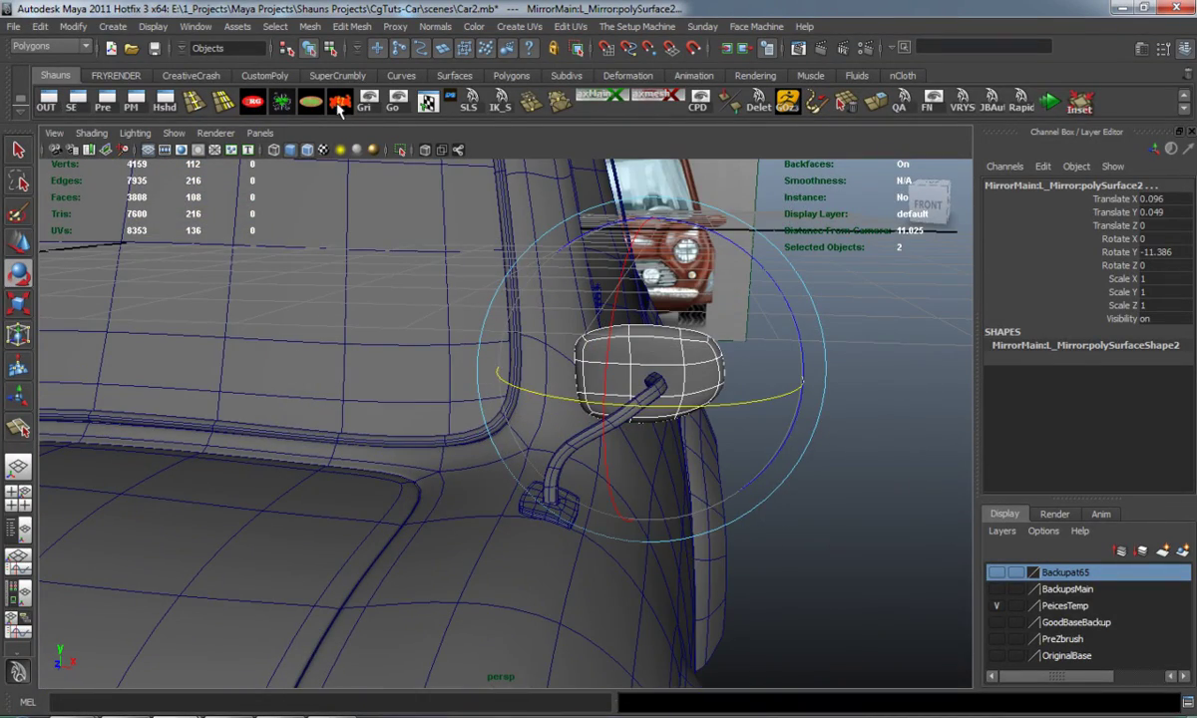
Group the mirror head and arm with Ctrl+G
{"action": "left_click", "coordinate": [339, 101]}
{"action": "left_click", "coordinate": [716, 377]}
{"action": "key", "text": "ctrl+g"}
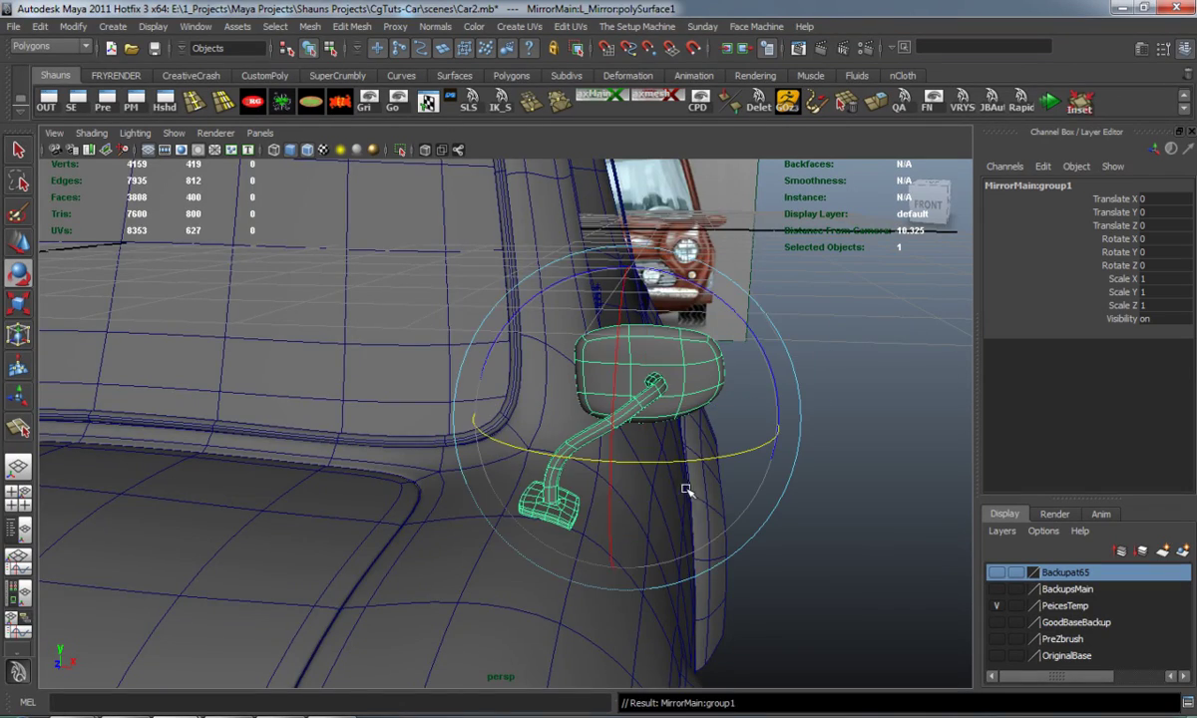
{"action": "right_click_drag", "start_coordinate": [686, 489], "coordinate": [519, 513], "text": "alt"}
{"action": "left_click_drag", "start_coordinate": [519, 512], "coordinate": [728, 493], "text": "alt"}
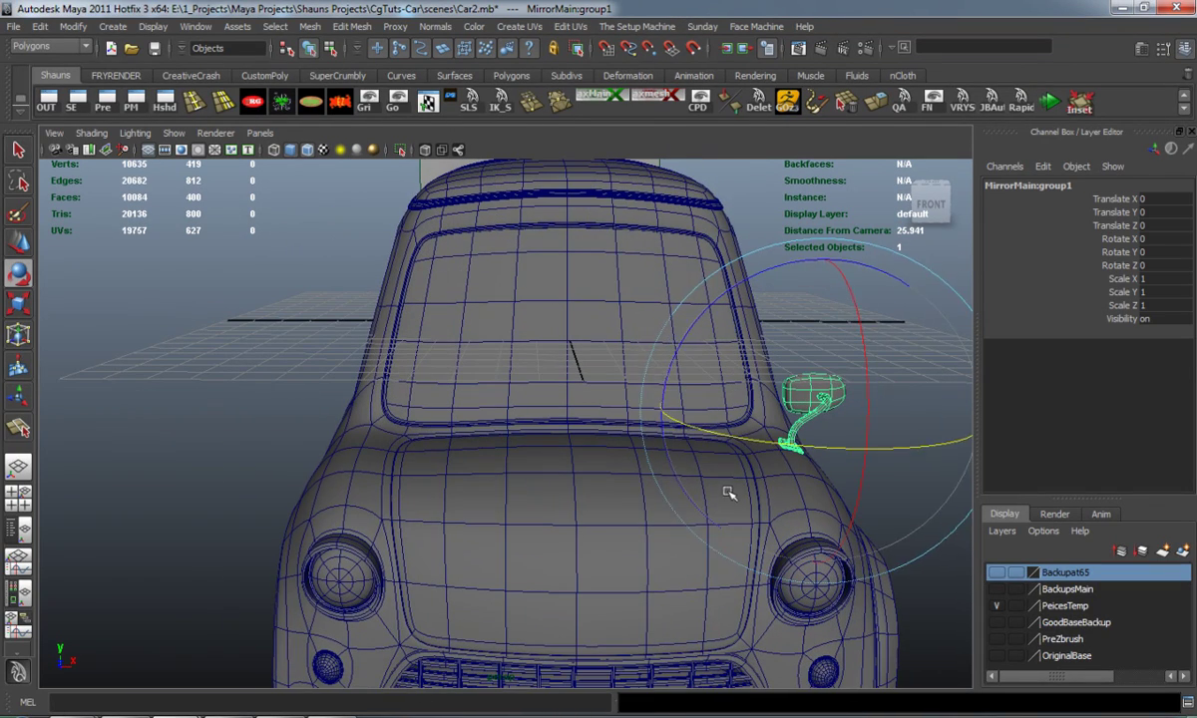
Duplicate the mirror group, set Scale X to -1 and slide it onto the left fender
{"action": "key", "text": "w"}
{"action": "key", "text": "ctrl+d"}
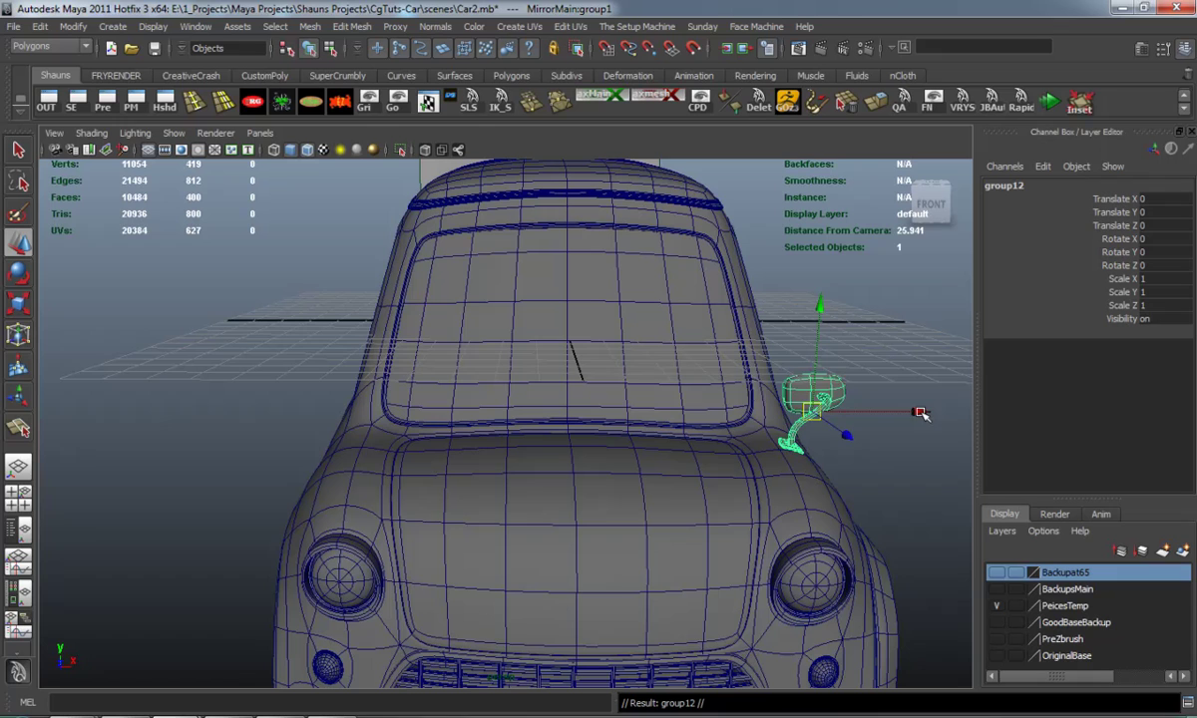
{"action": "left_click_drag", "start_coordinate": [910, 421], "coordinate": [485, 421]}
{"action": "type", "text": "-1"}
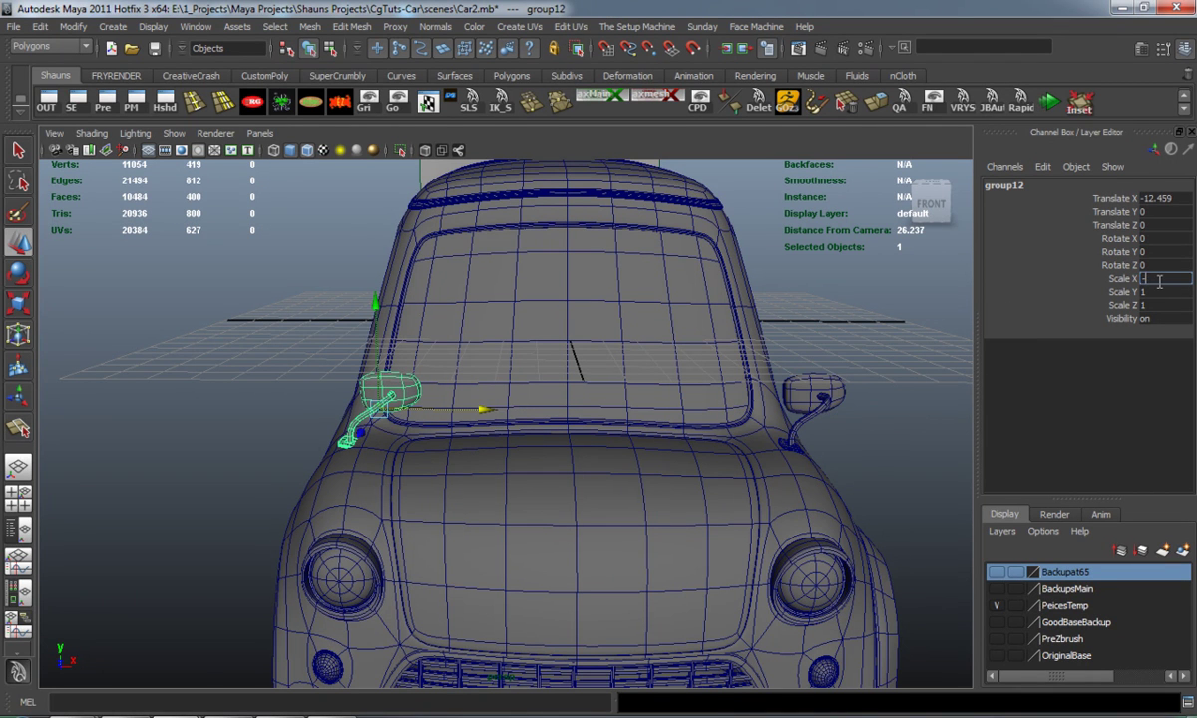
{"action": "key", "text": "Return"}
{"action": "key", "text": "f"}
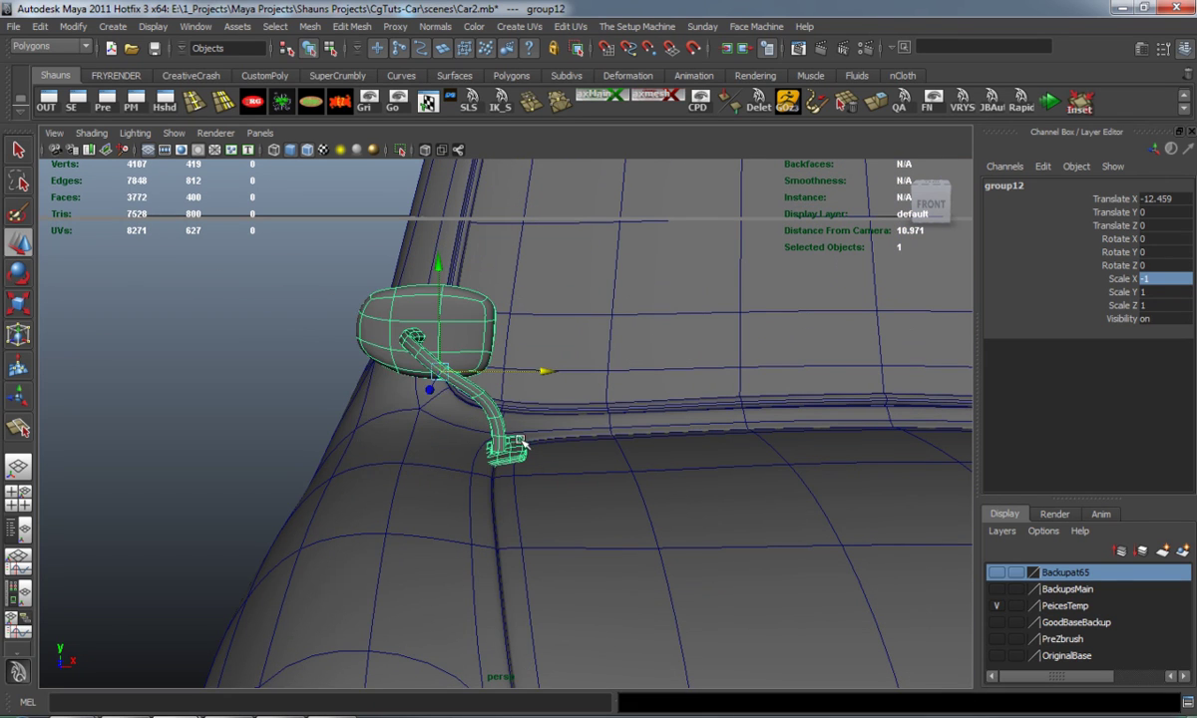
{"action": "left_click_drag", "start_coordinate": [539, 373], "coordinate": [417, 374]}
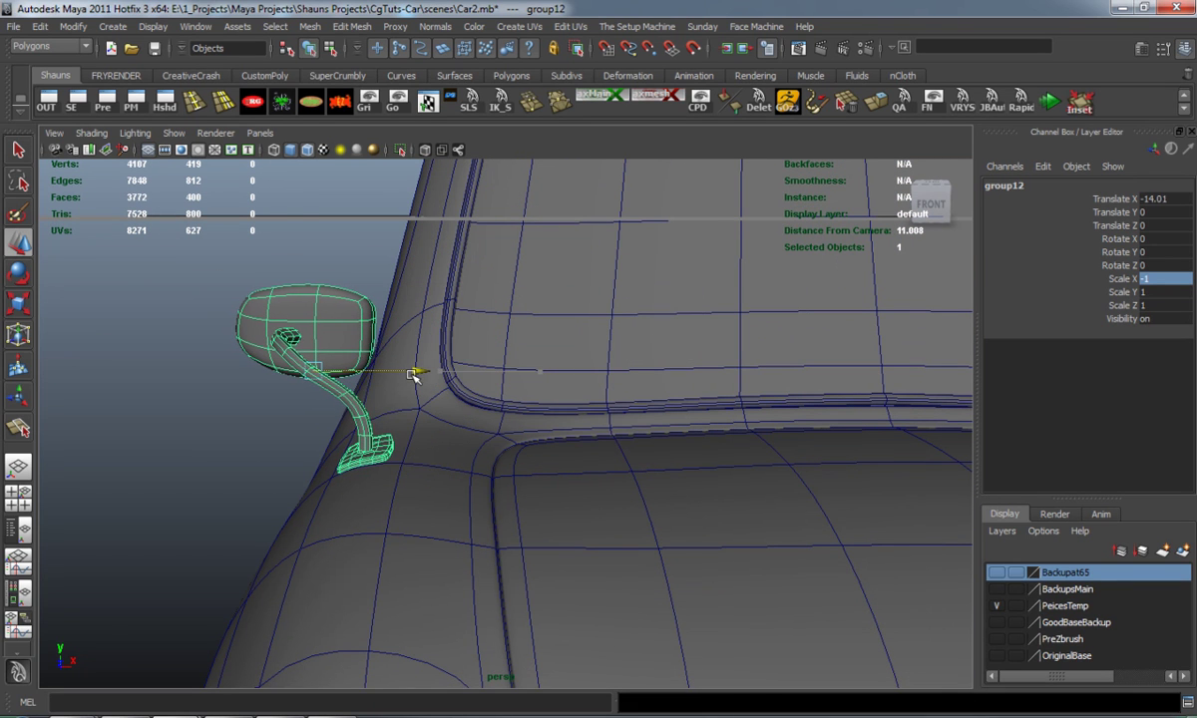
{"action": "left_click", "coordinate": [209, 454]}
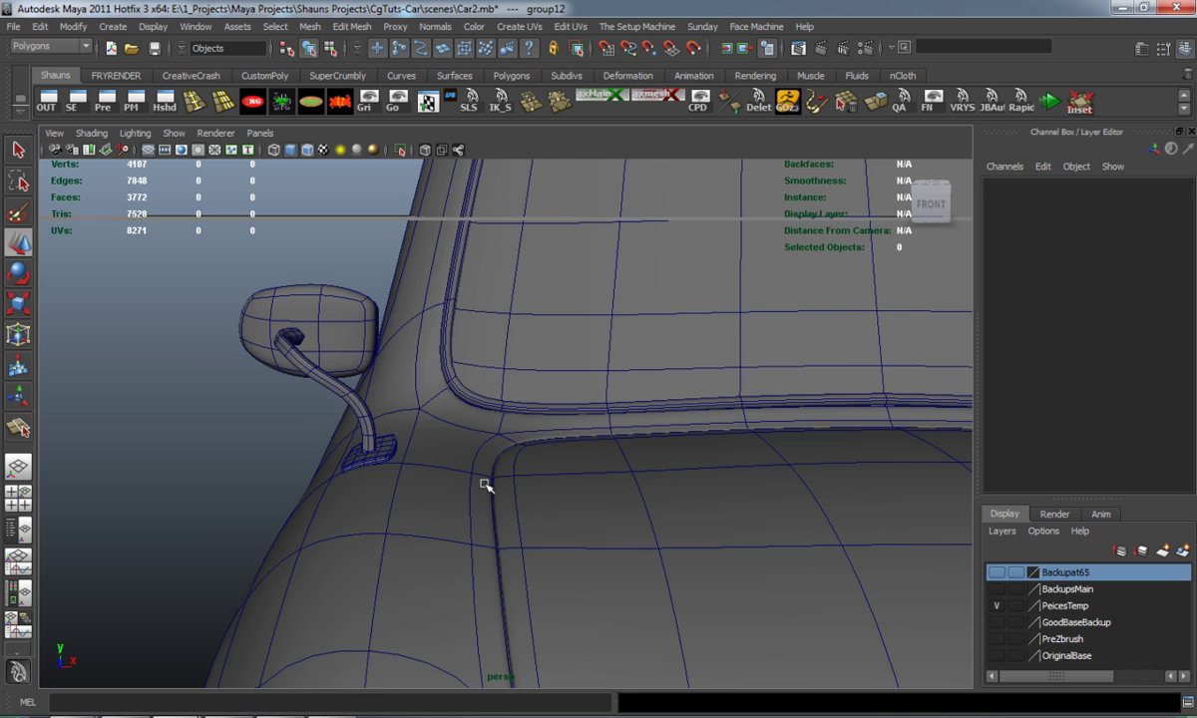
{"action": "key", "text": "f"}
{"action": "key", "text": "ctrl+z"}
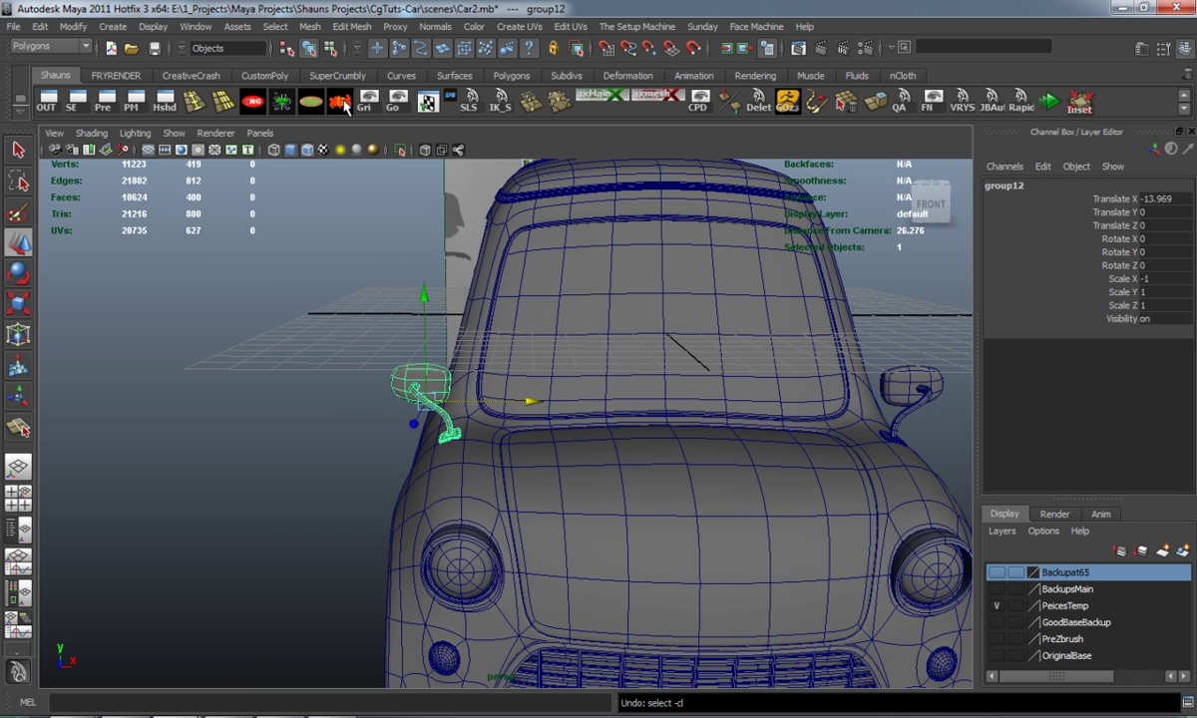
Frame the whole car in a three-quarter view with Wireframe on Shaded turned off
{"action": "left_click", "coordinate": [227, 396]}
{"action": "key", "text": "f"}
{"action": "mouse_move", "coordinate": [476, 444]}
{"action": "left_mouse_down", "text": "alt"}
{"action": "mouse_move", "coordinate": [370, 449]}
{"action": "mouse_move", "coordinate": [366, 439]}
{"action": "left_mouse_up", "text": "alt"}
{"action": "left_click", "coordinate": [323, 150]}
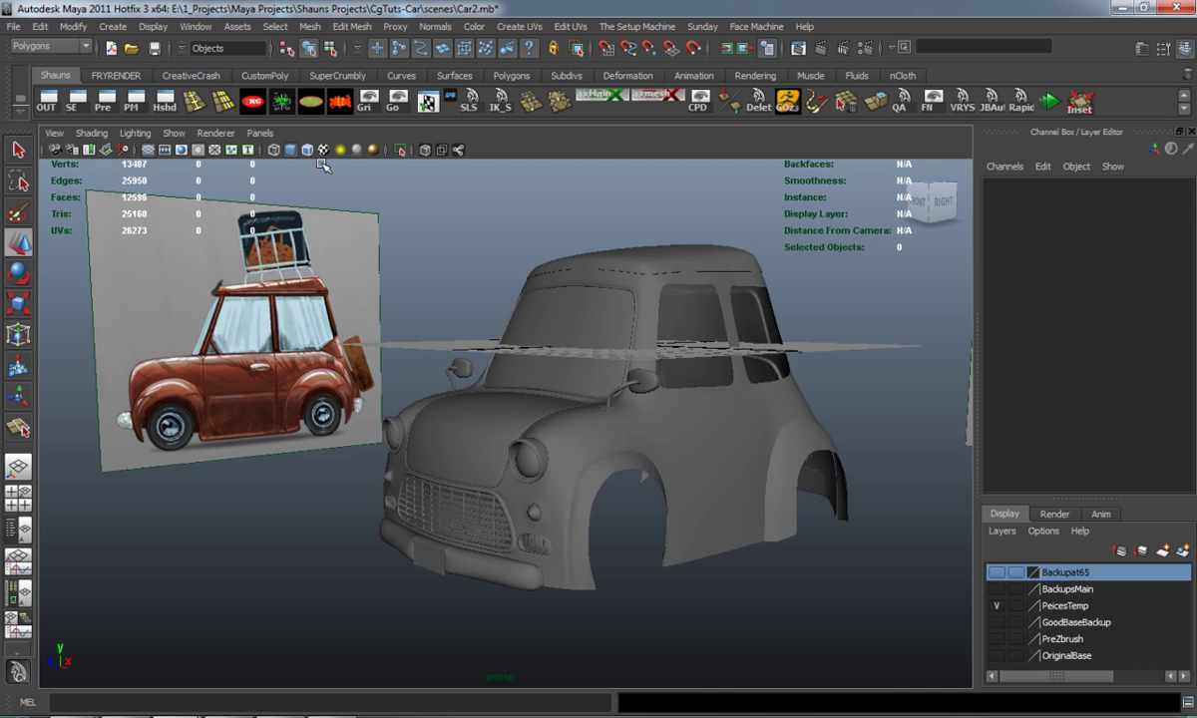
{"action": "right_click_drag", "start_coordinate": [463, 343], "coordinate": [884, 481], "text": "alt"}
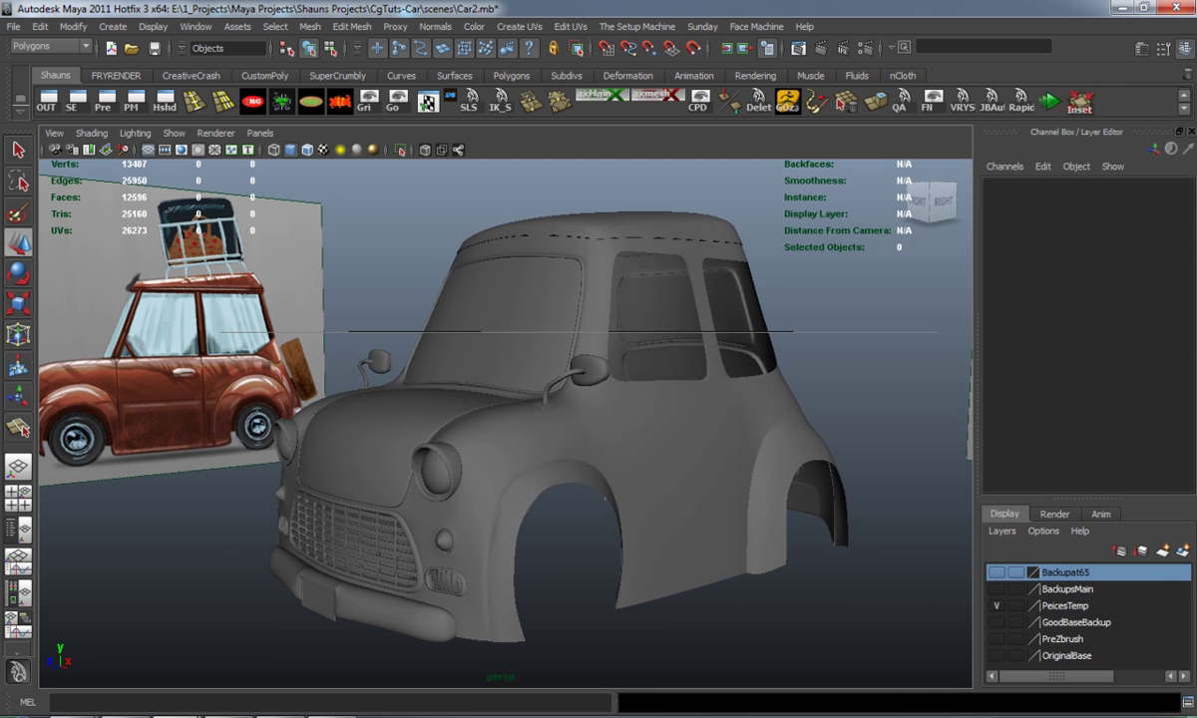